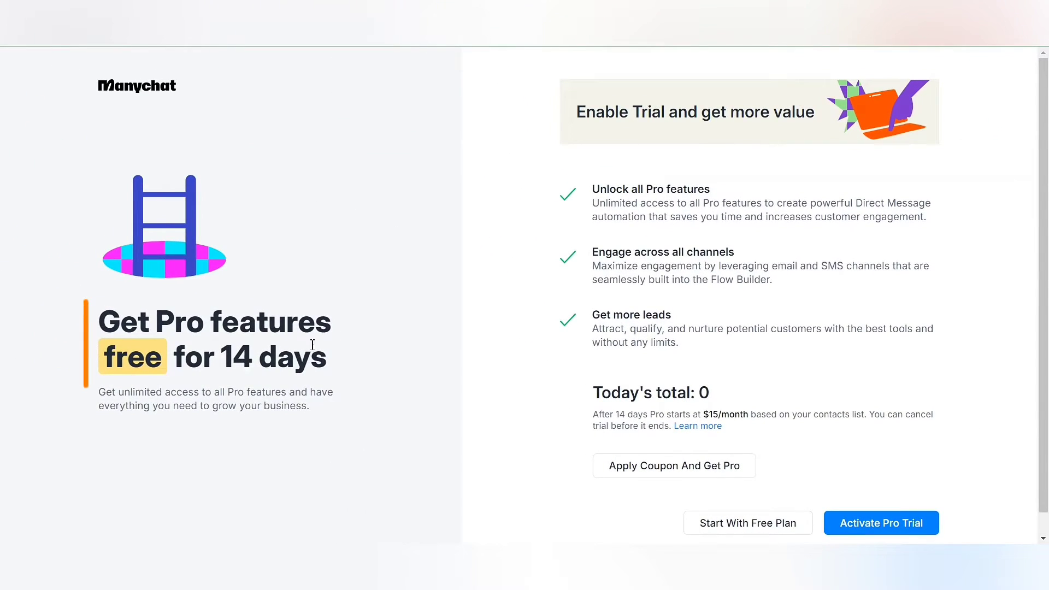
- Highlight the '14 days' free Pro trial length on the trial offer page
left_click_drag(221, 358, 323, 353)
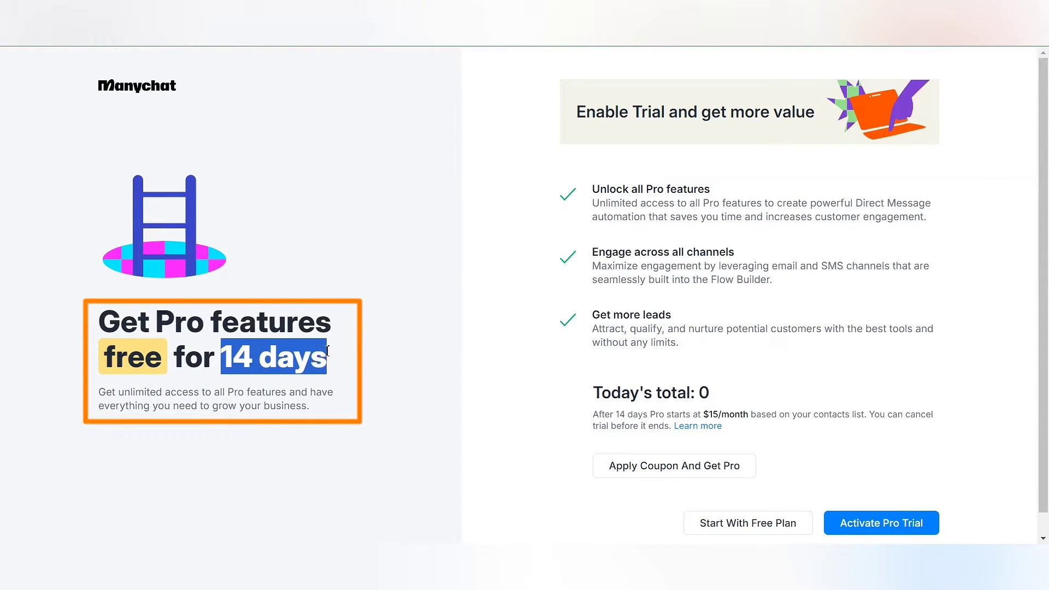
- Apply the pasted coupon so today's Pro total drops to $0, then proceed with the upgrade
left_click(366, 350)
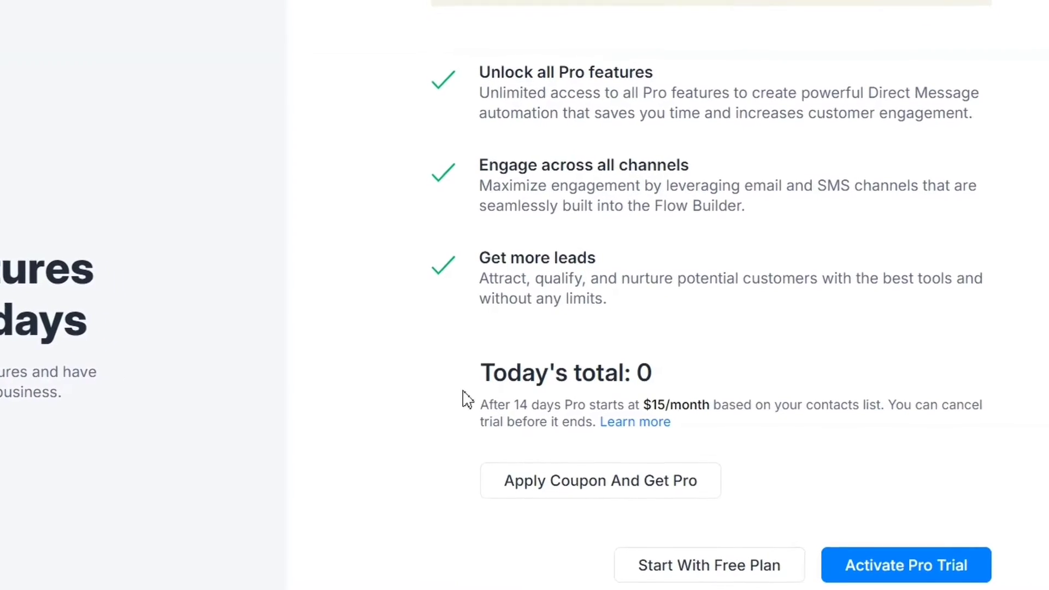
left_click(567, 483)
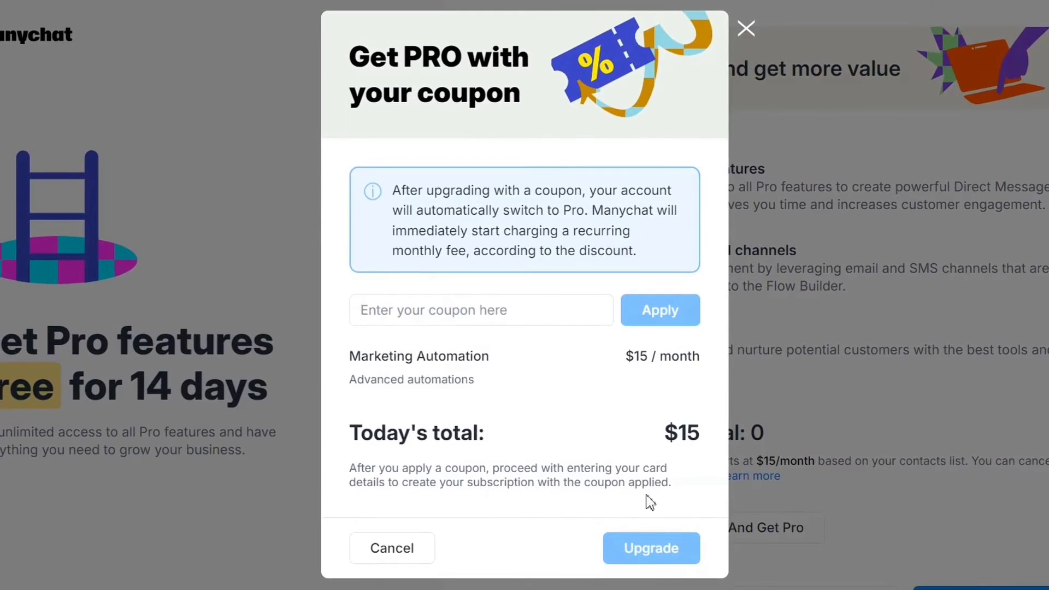
left_click(472, 324)
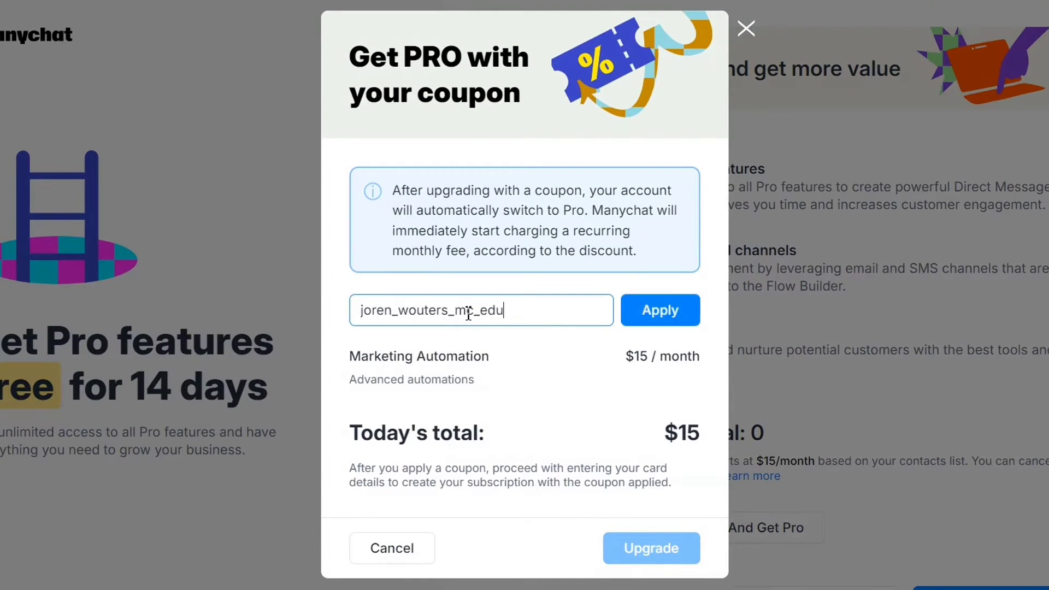
left_click(642, 321)
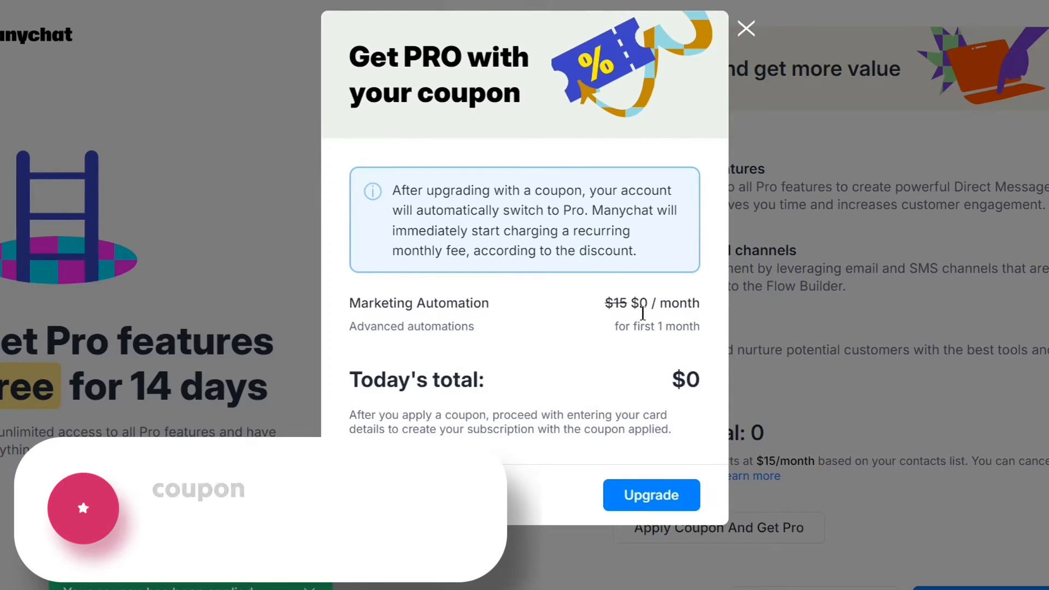
left_click_drag(518, 381, 328, 392)
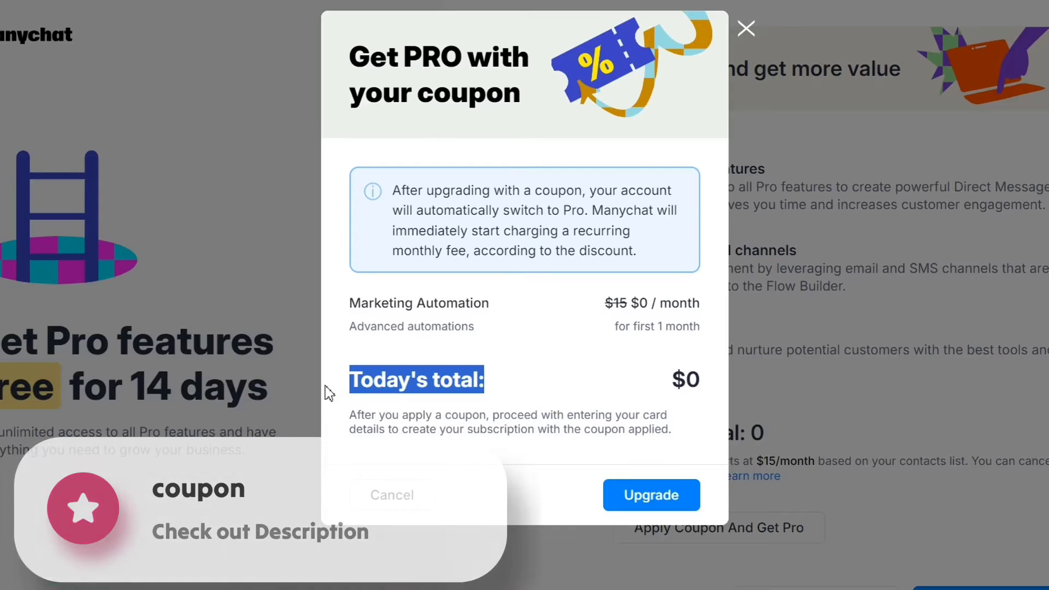
left_click(328, 392)
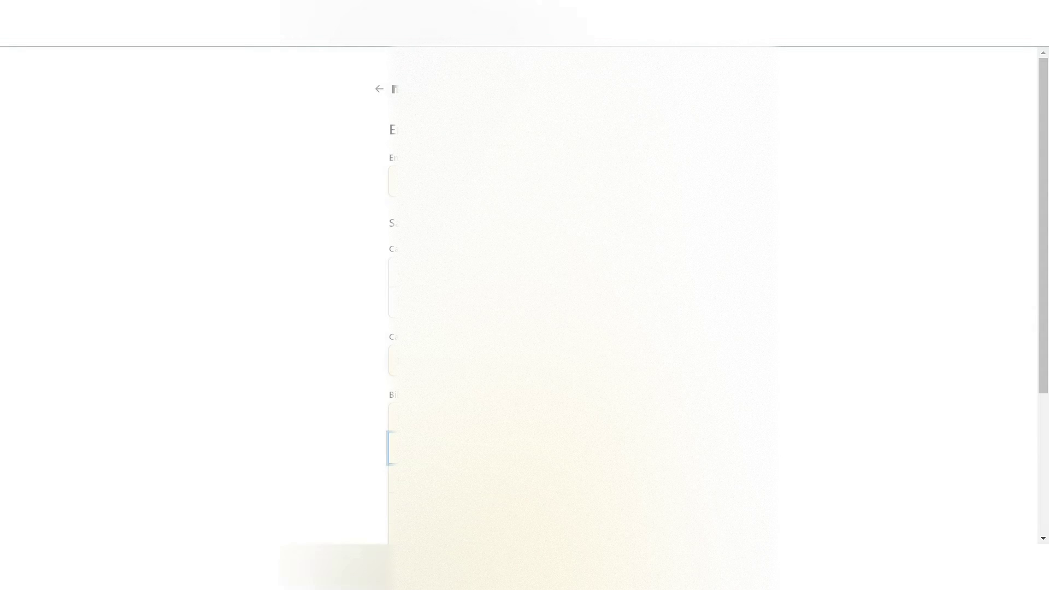
scroll(582, 328, "down", 4)
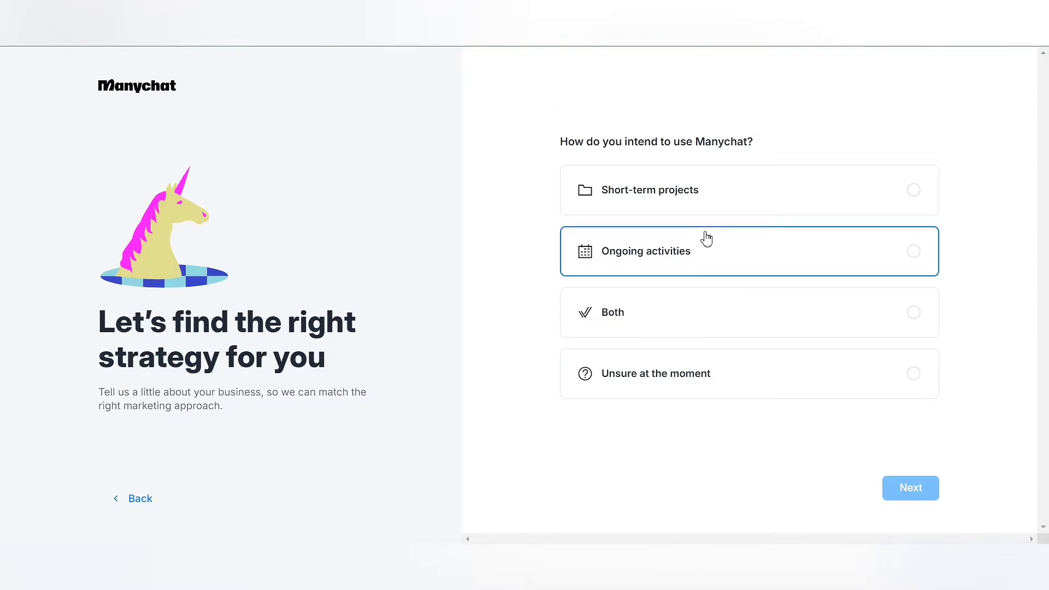
- Answer onboarding: E-commerce niche, affiliate marketing, and tools Kajabi, Google Sheets and Canva
left_click(703, 236)
left_click(795, 304)
left_click(783, 206)
left_click(776, 135)
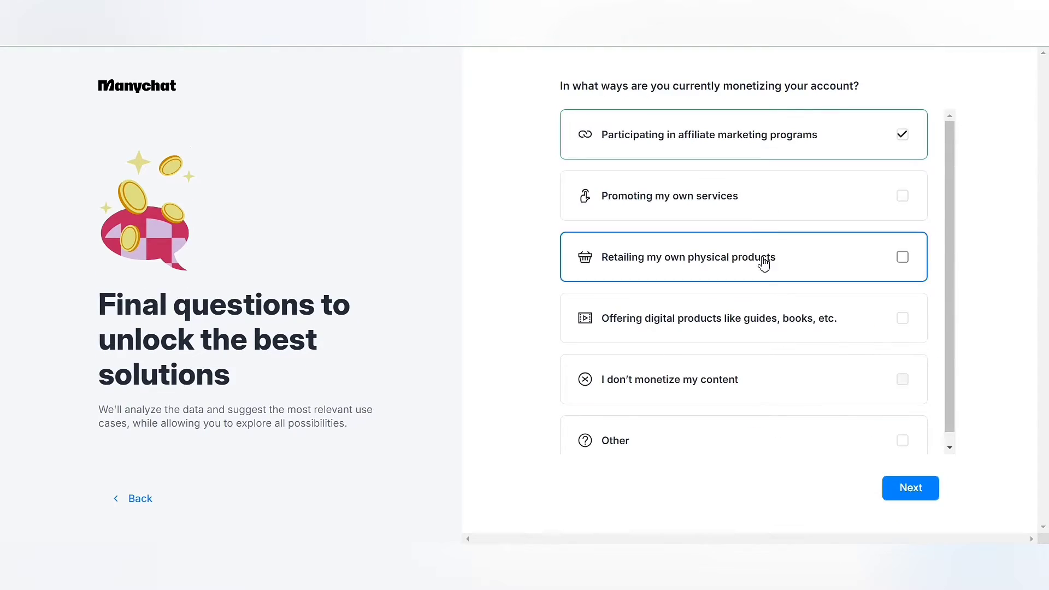
left_click(911, 487)
left_click(760, 196)
left_click(754, 383)
scroll(754, 382, "down", 2)
left_click(759, 346)
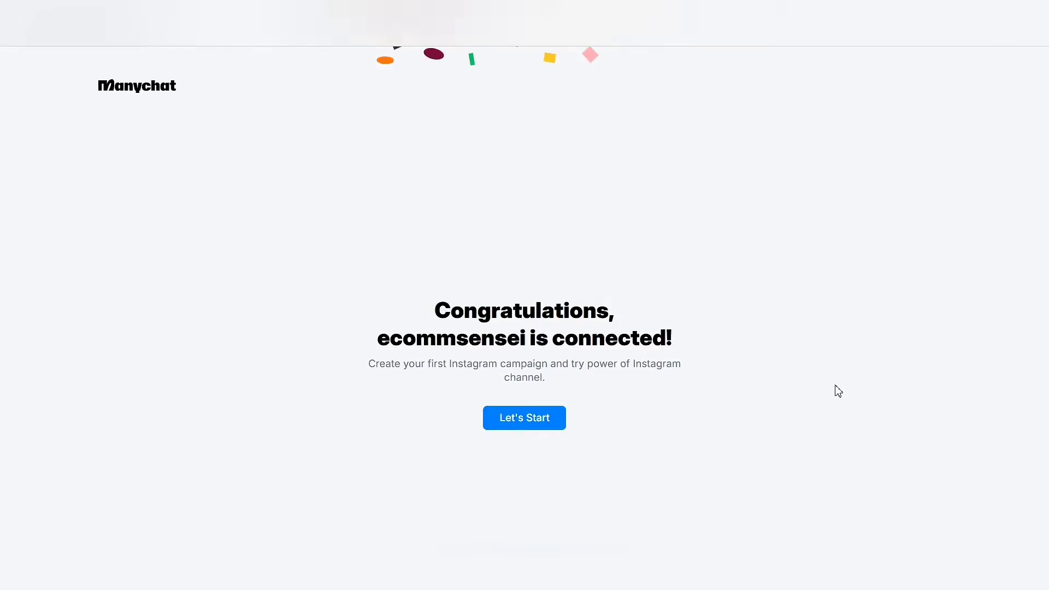
- Start the first Instagram automation from the Comments on Posts or Reels option
left_click(553, 428)
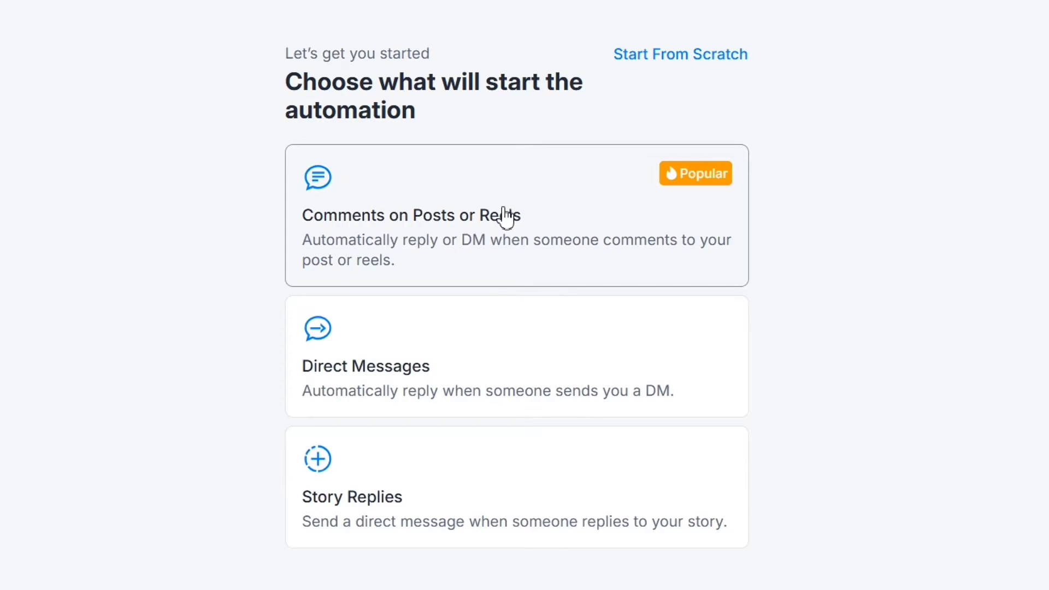
left_click(525, 215)
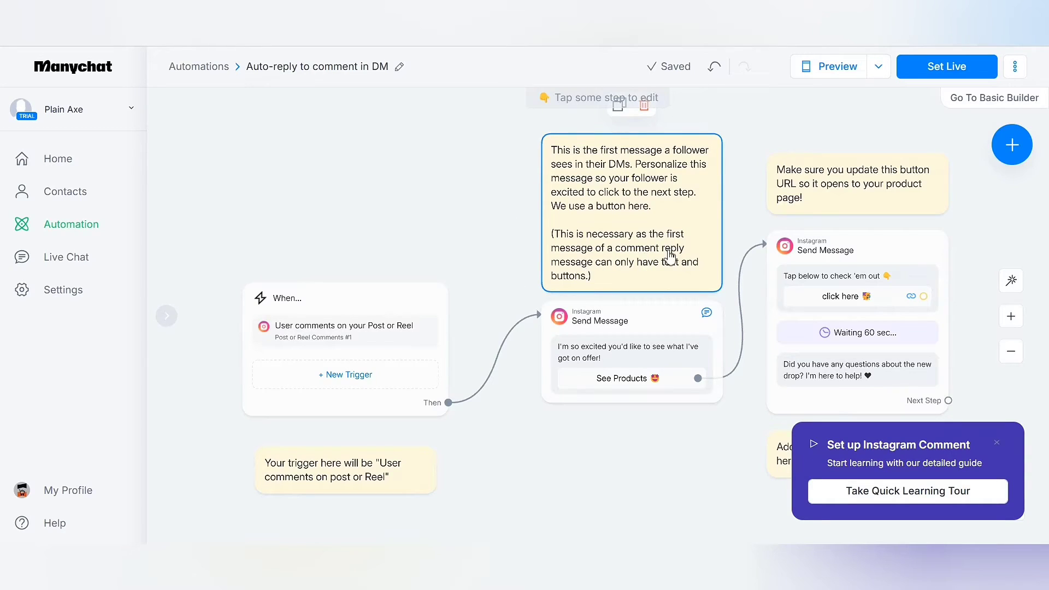
- Open the template's comment trigger settings and start adding a new trigger
scroll(695, 260, "down", 2)
scroll(696, 260, "right", 4)
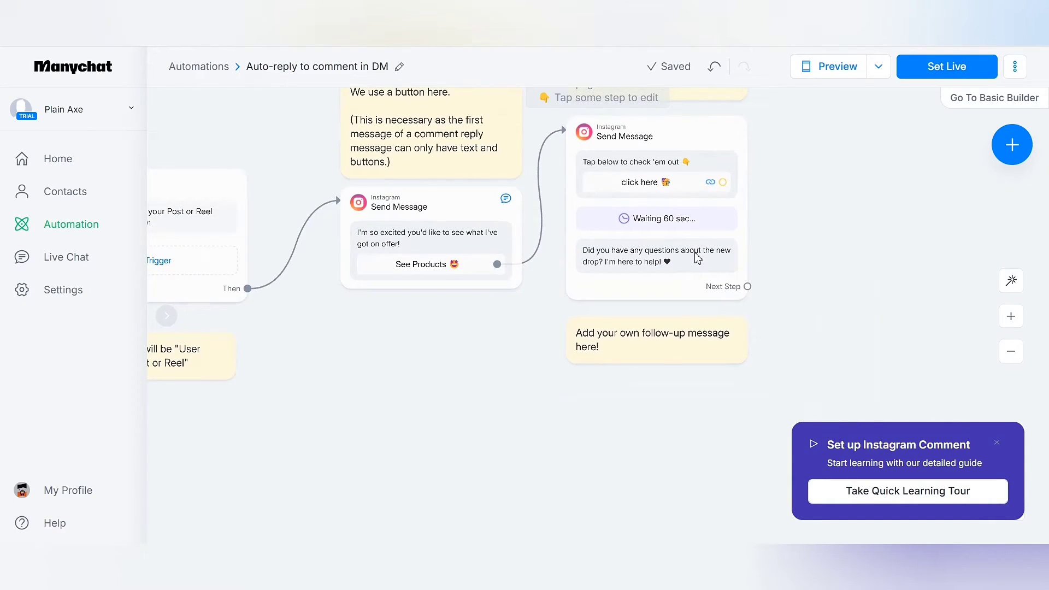
scroll(803, 235, "up", 2)
scroll(803, 235, "left", 3)
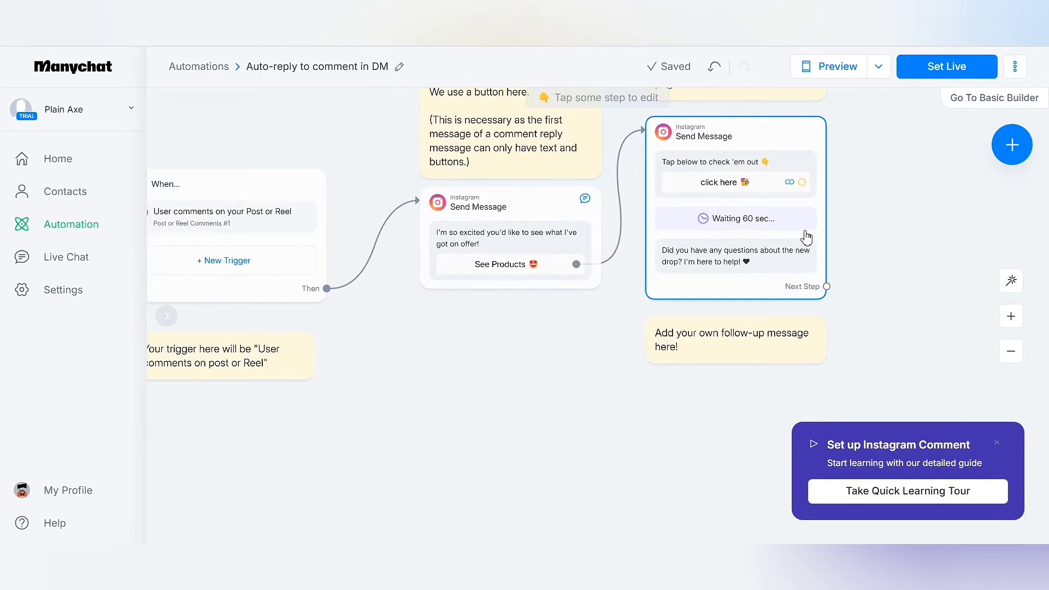
scroll(808, 236, "up", 1)
scroll(808, 237, "down", 1)
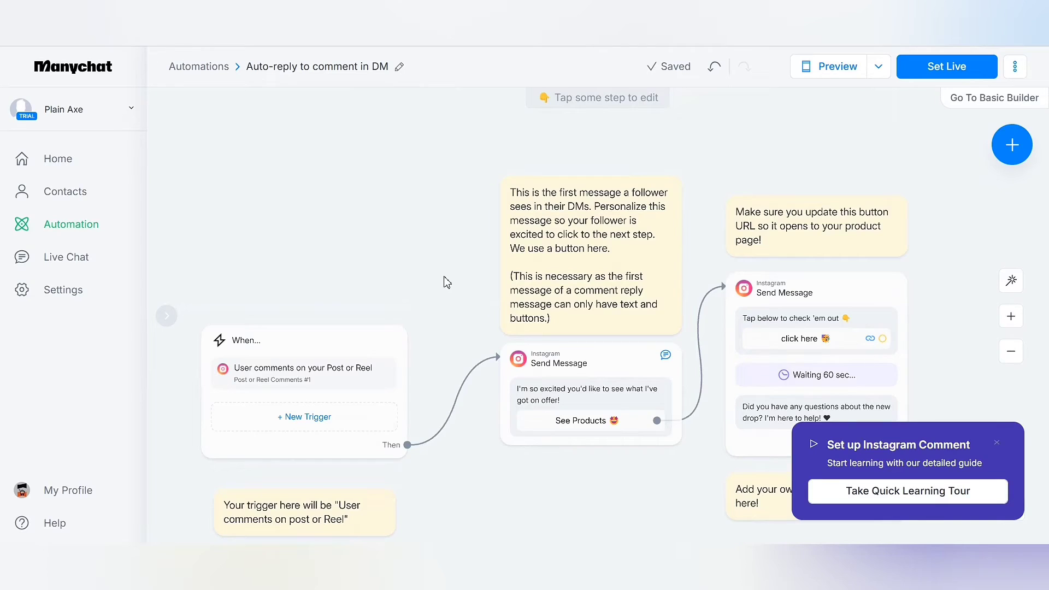
scroll(607, 278, "down", 1)
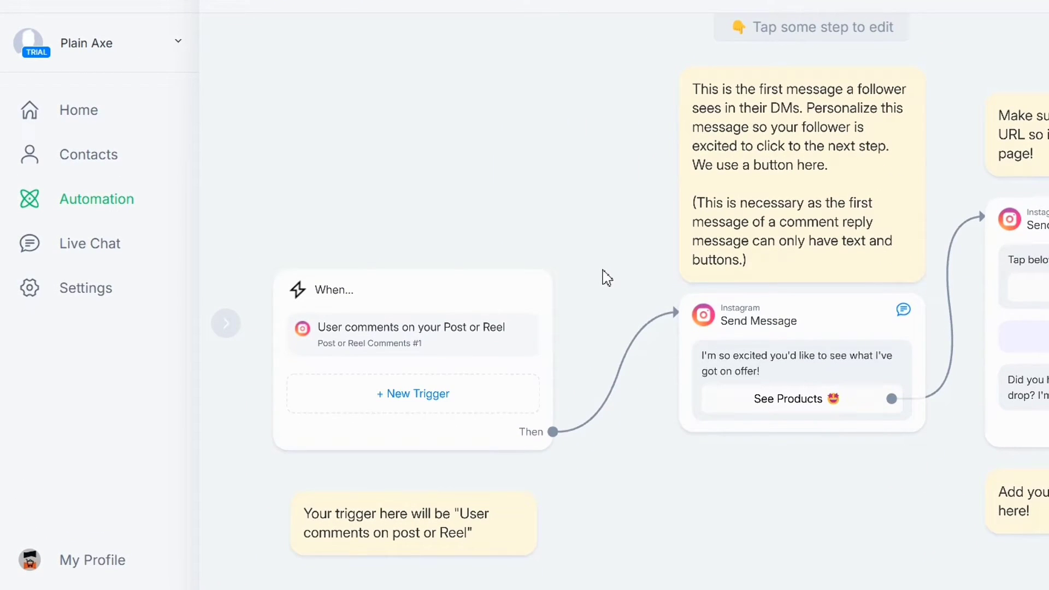
left_click(408, 294)
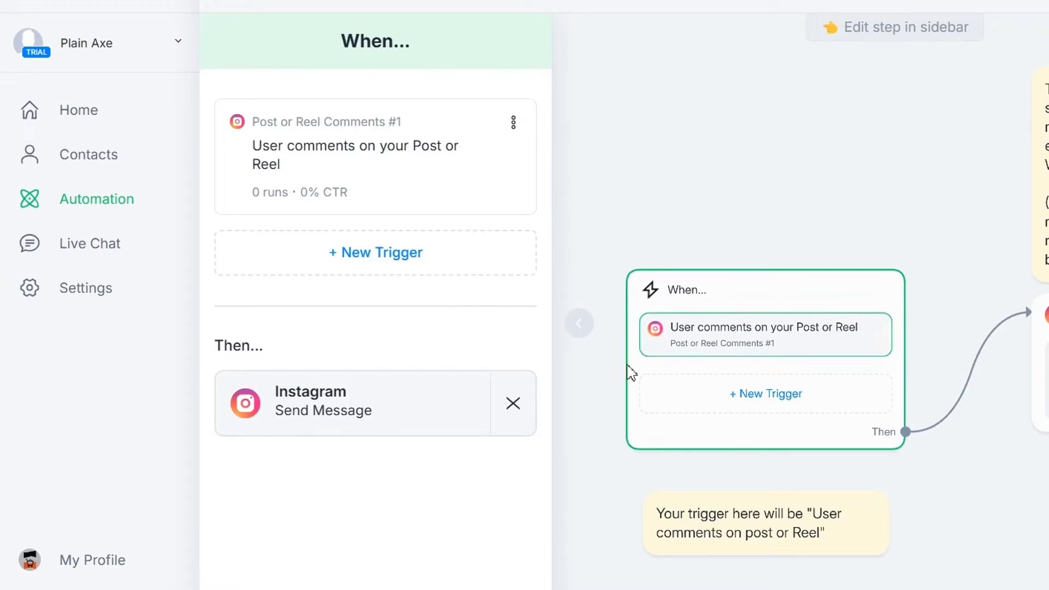
left_click(358, 254)
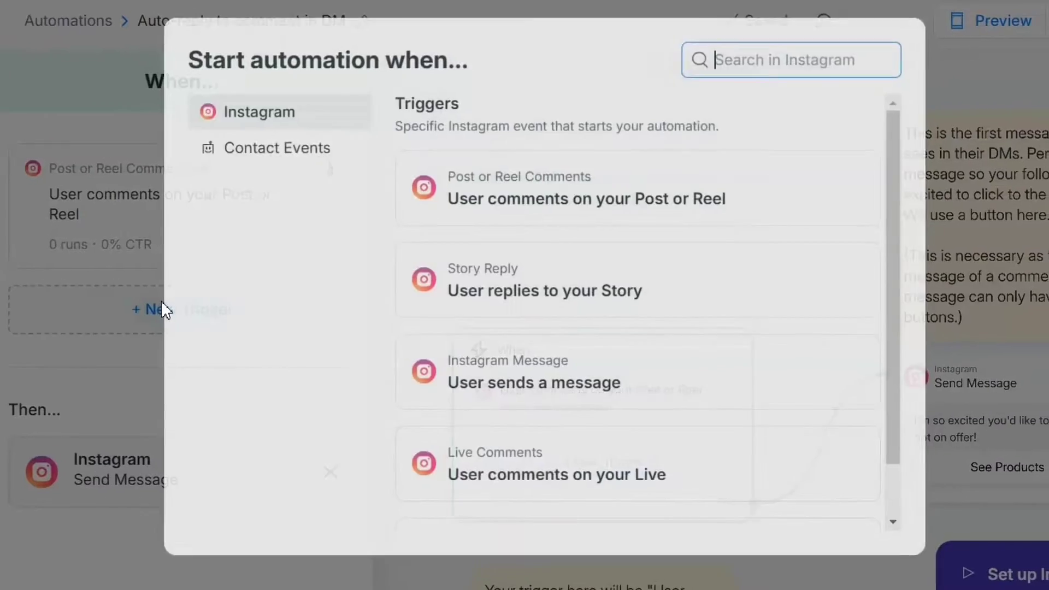
- Add a Post or Reel Comments trigger set to all posts or reels, then continue to keywords
scroll(650, 329, "down", 2)
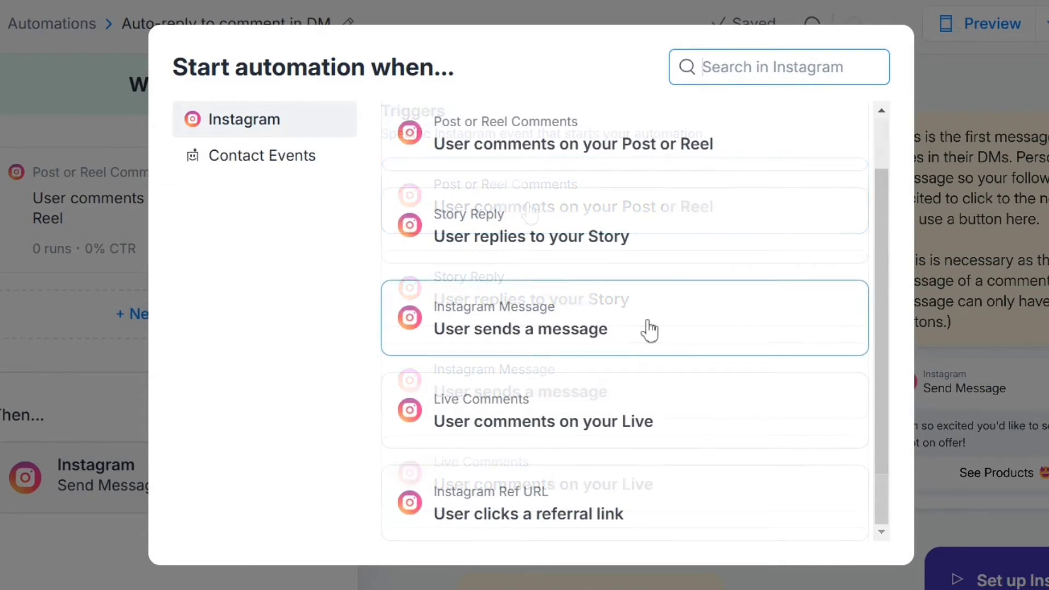
scroll(650, 329, "up", 2)
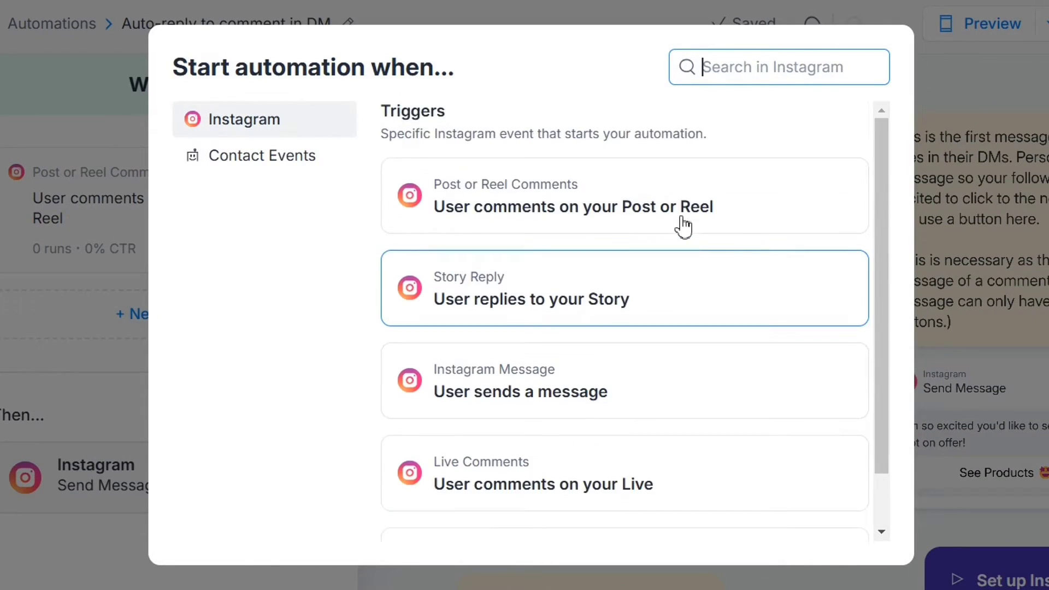
left_click(670, 220)
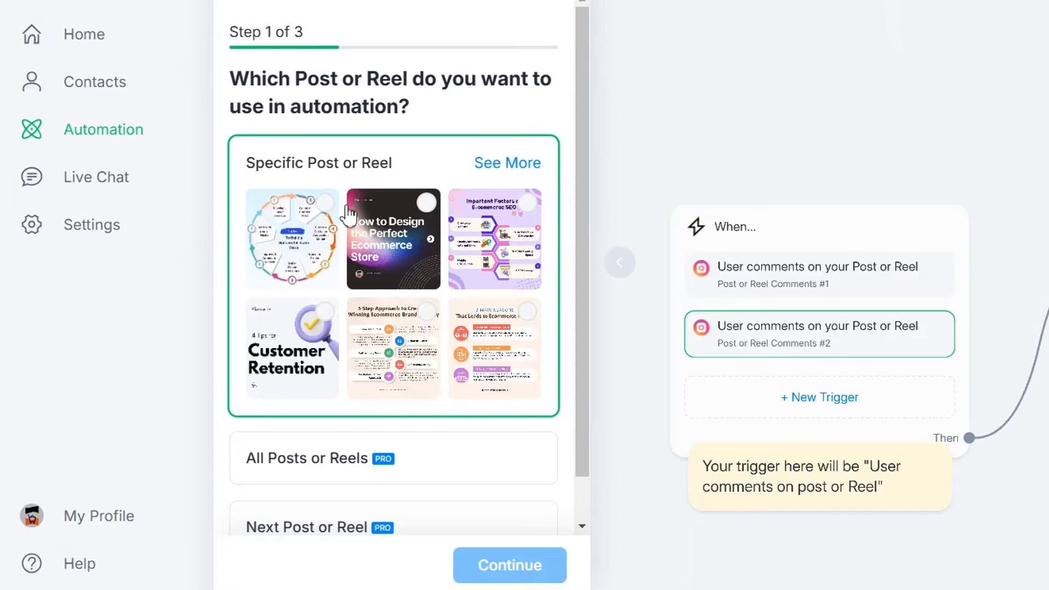
left_click(331, 216)
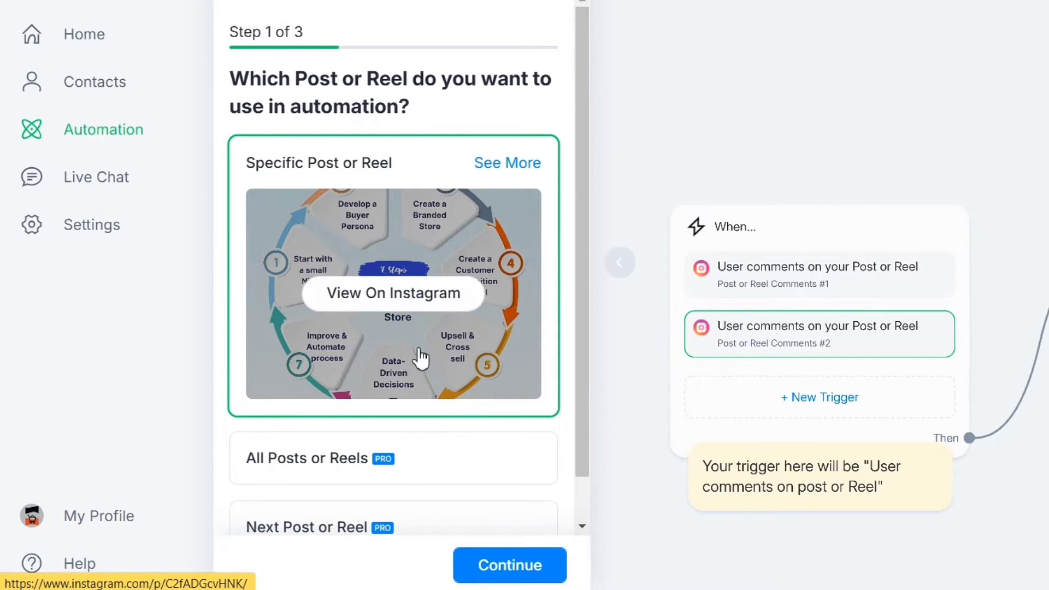
scroll(435, 401, "down", 1)
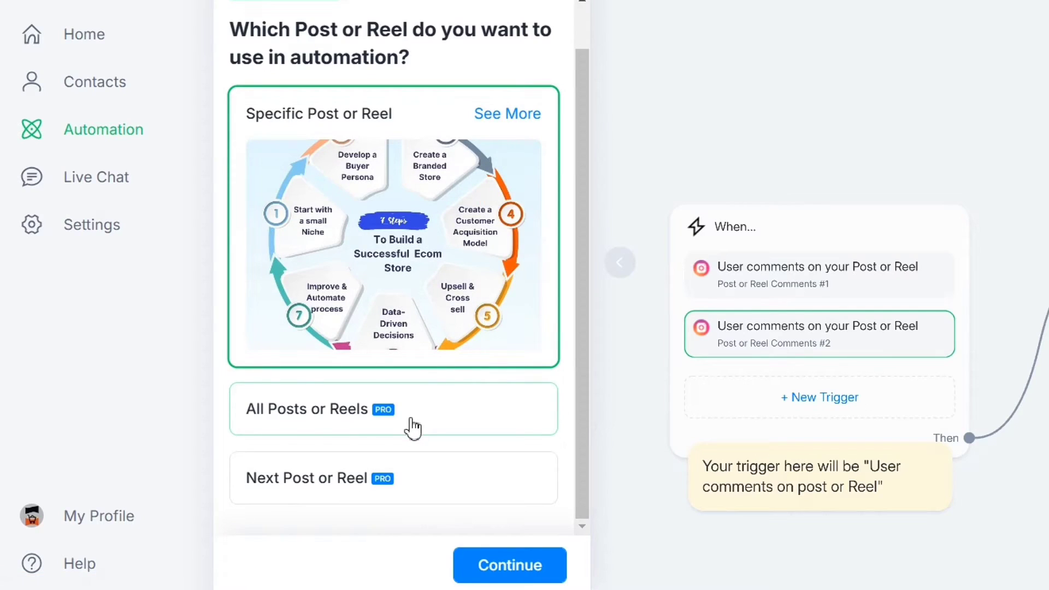
left_click(345, 422)
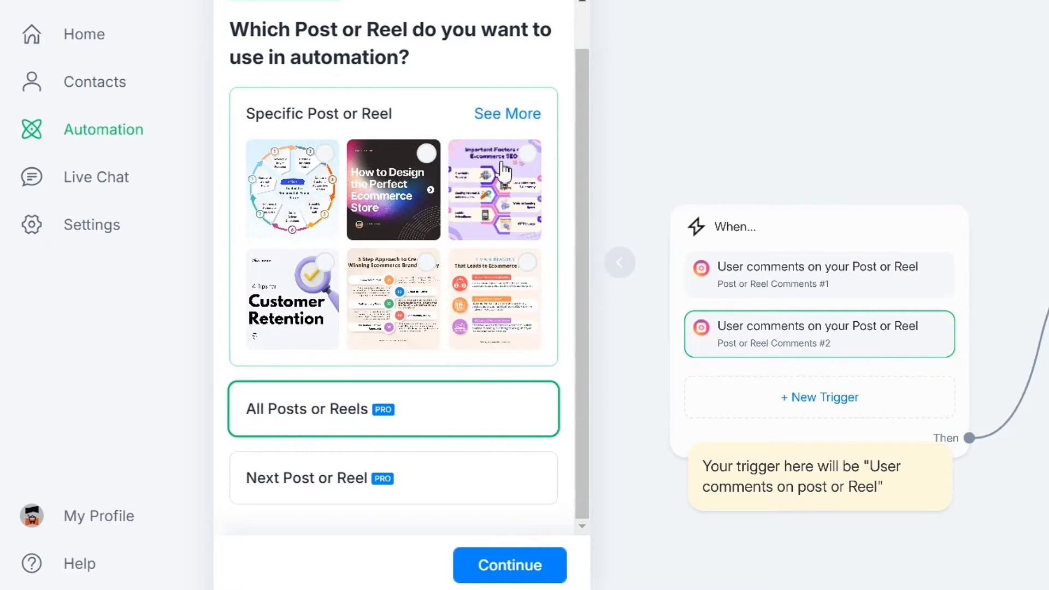
left_click(384, 409)
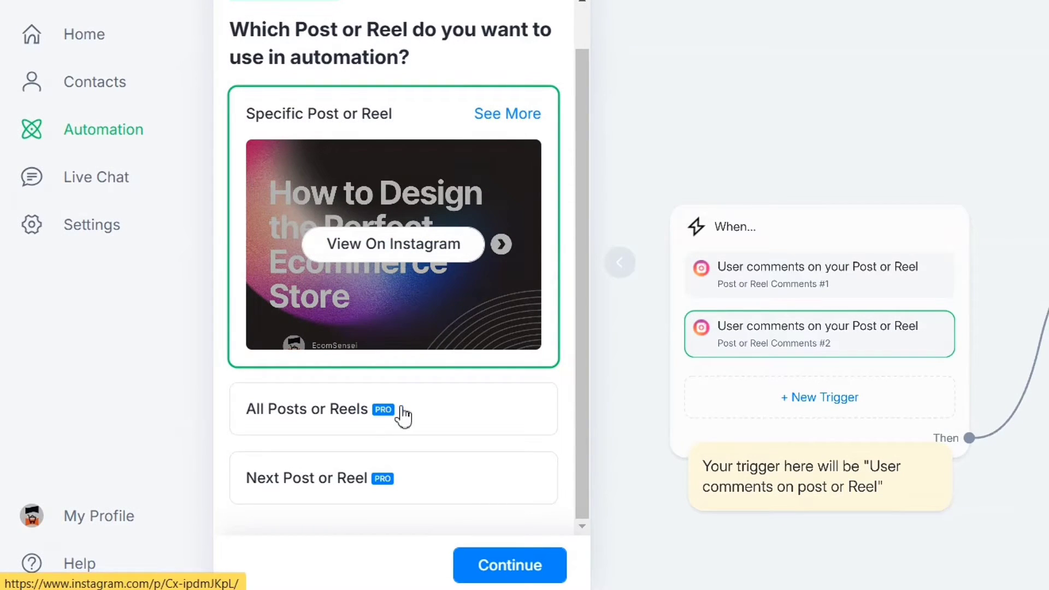
left_click(396, 425)
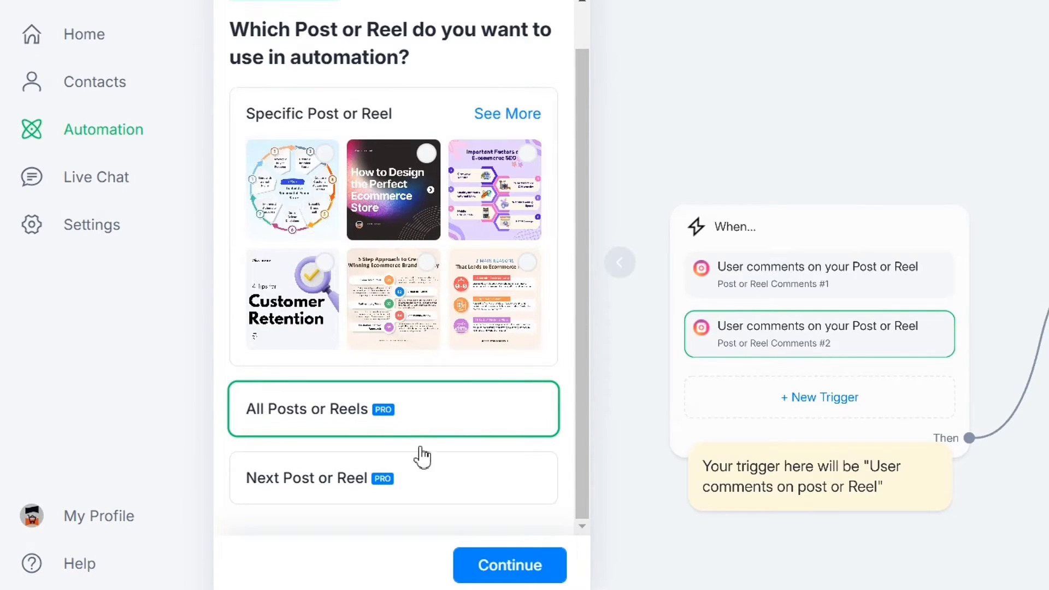
left_click(514, 567)
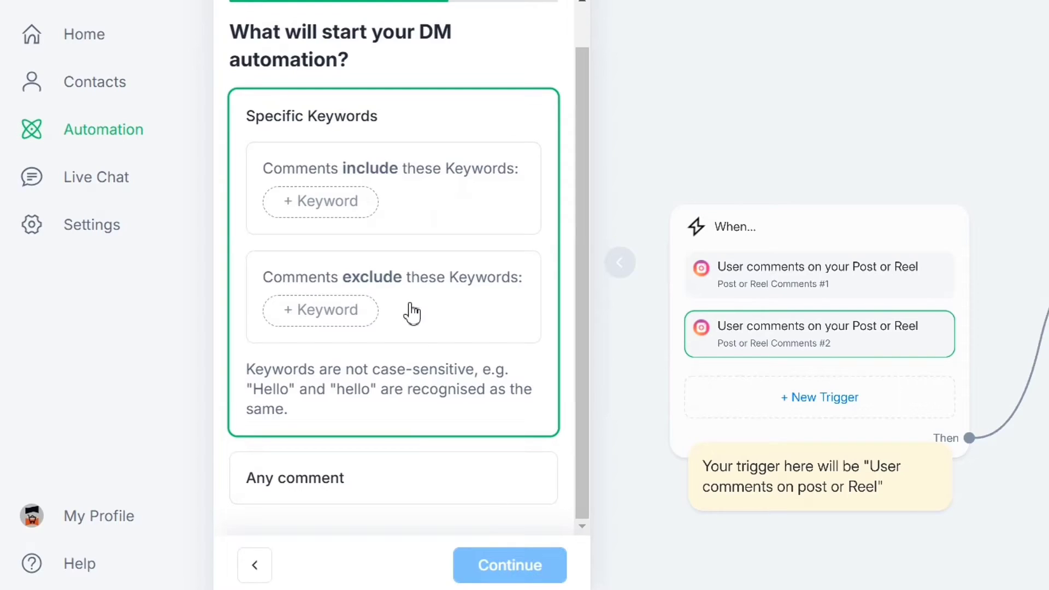
- Add specific keywords Checklist, CHECKLIST, Check and list, then continue to the public reply step
left_click(327, 210)
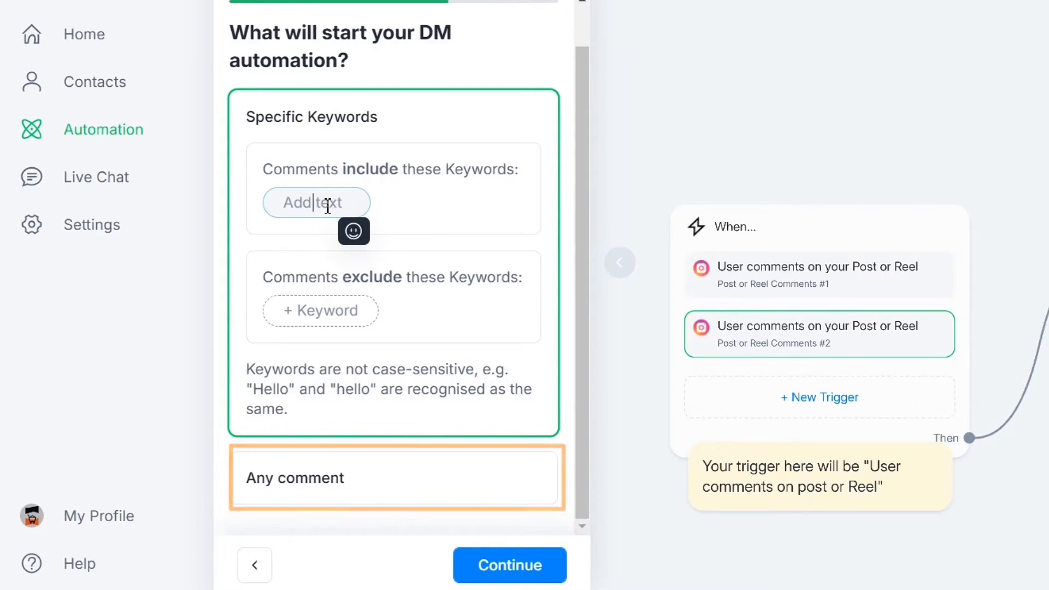
left_click(419, 466)
left_click(433, 164)
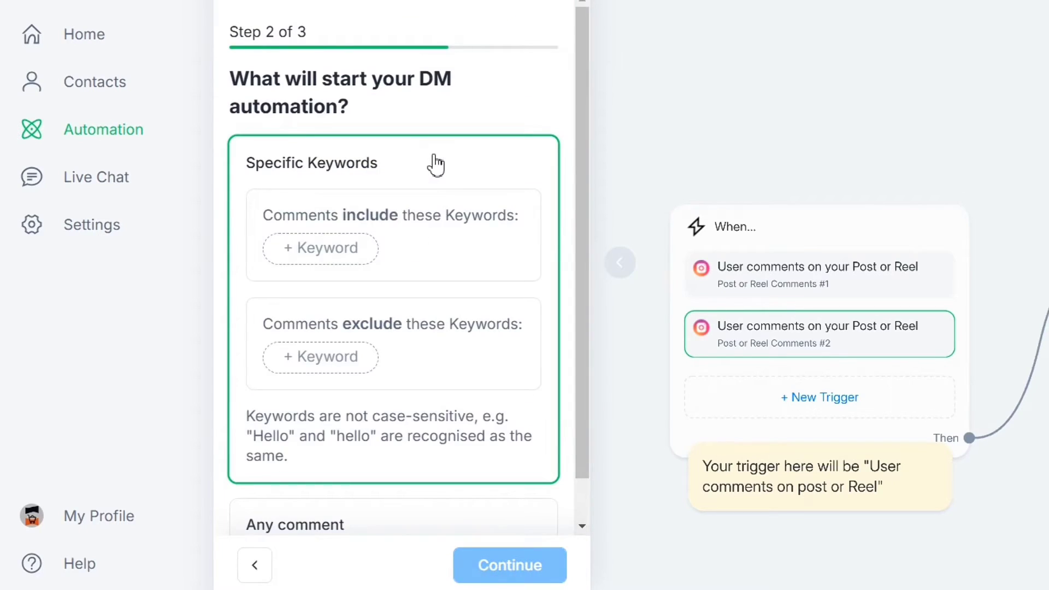
left_click(347, 254)
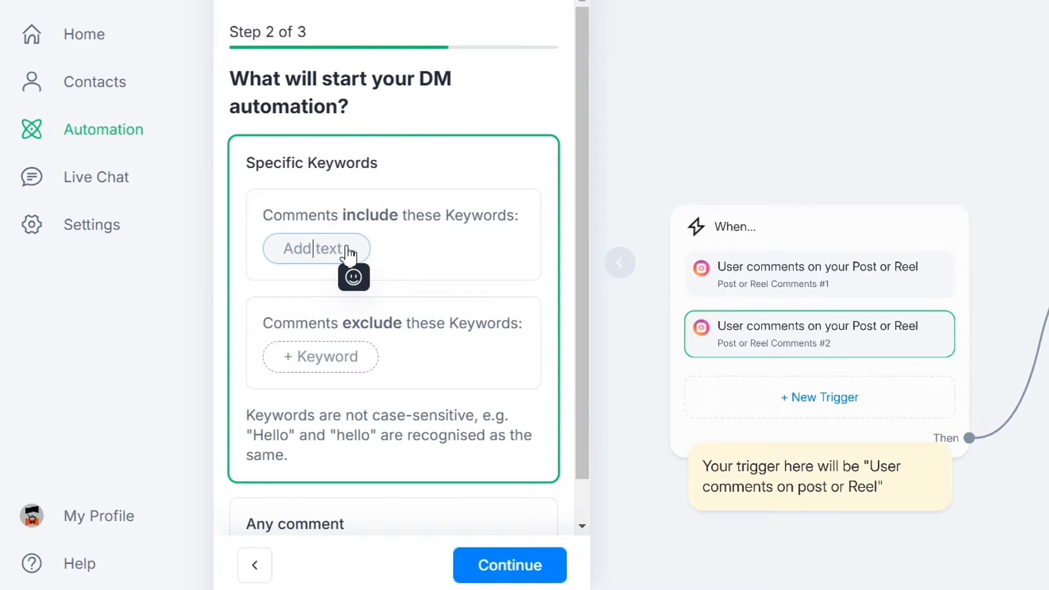
type("Checklist")
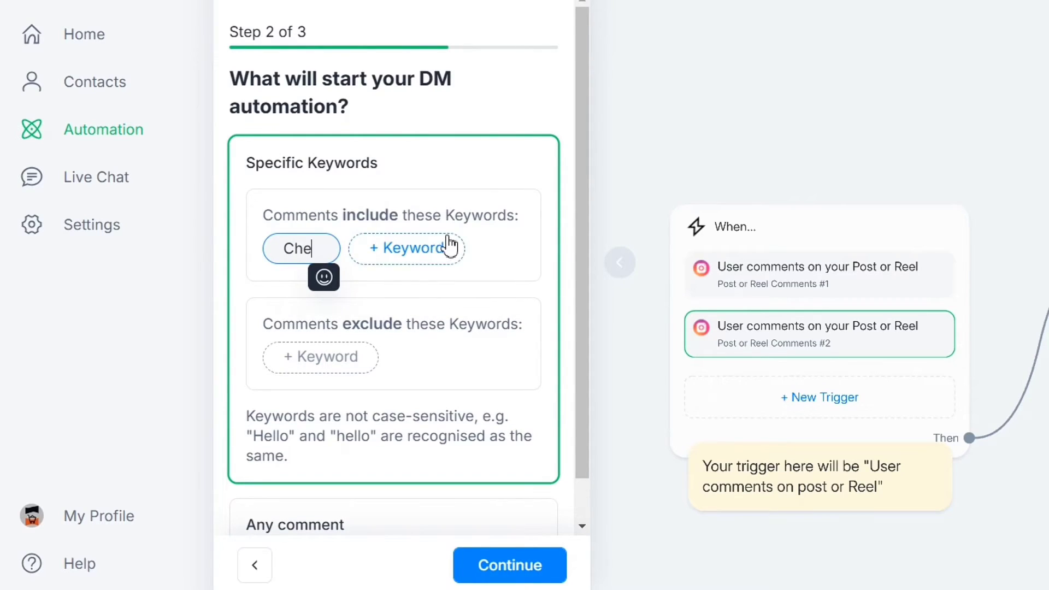
left_click(449, 246)
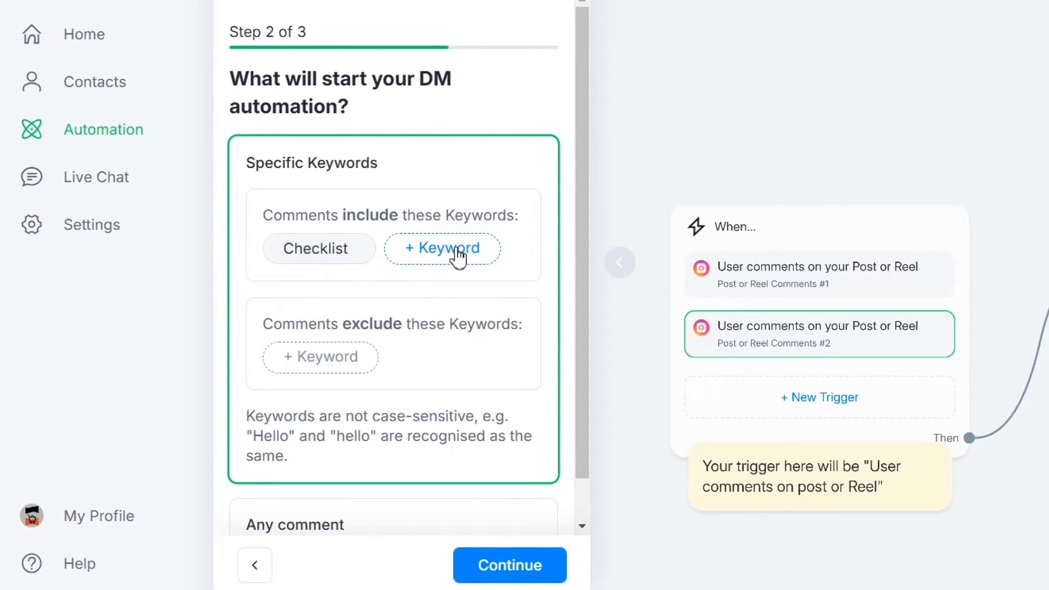
type("CHECKLIST")
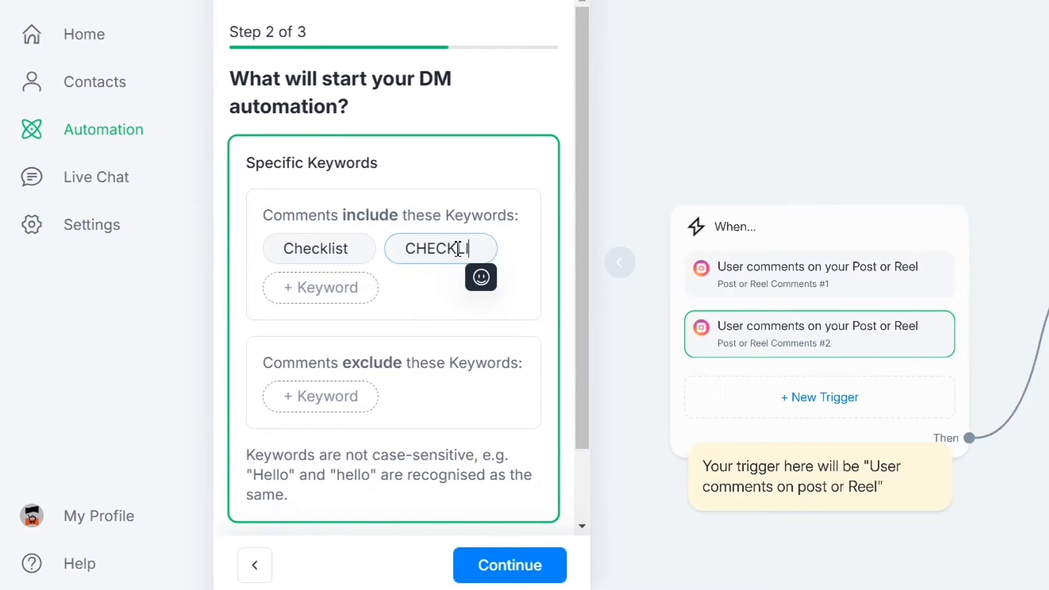
left_click(353, 289)
type("Check")
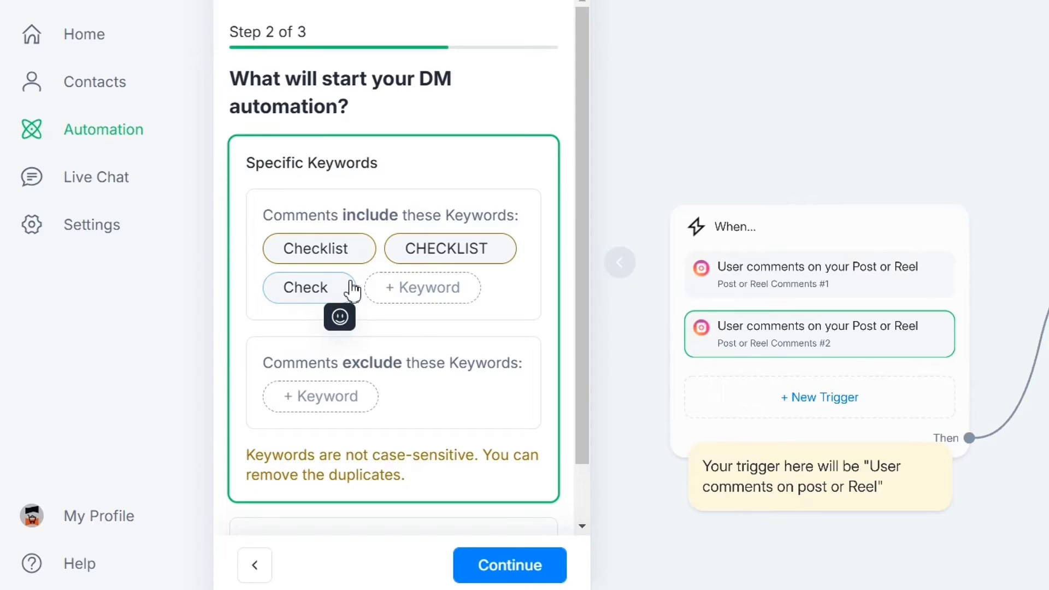
left_click(425, 288)
type("list")
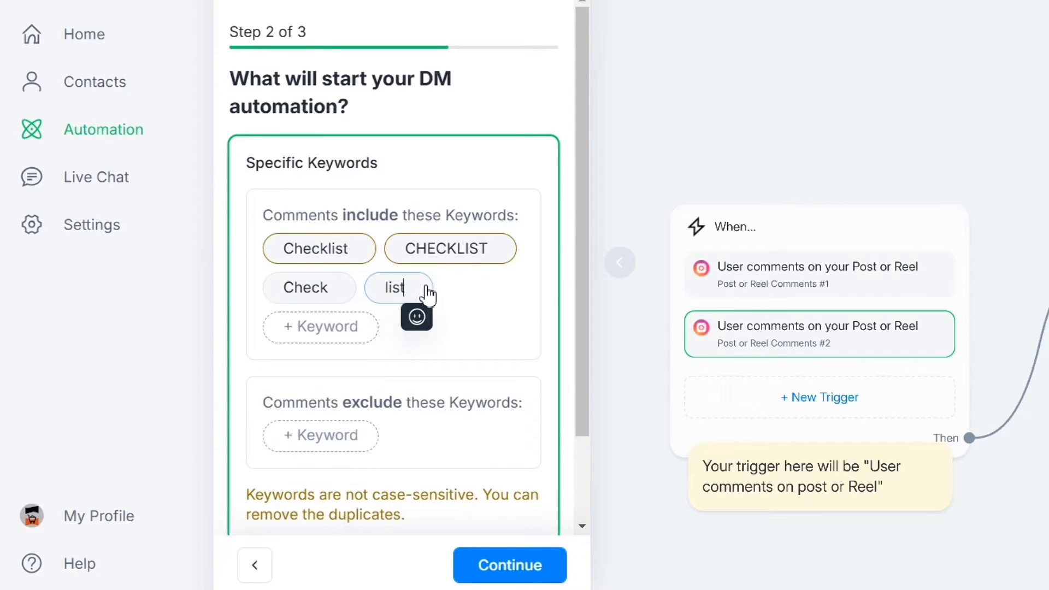
left_click(475, 313)
scroll(479, 315, "down", 2)
left_click(521, 553)
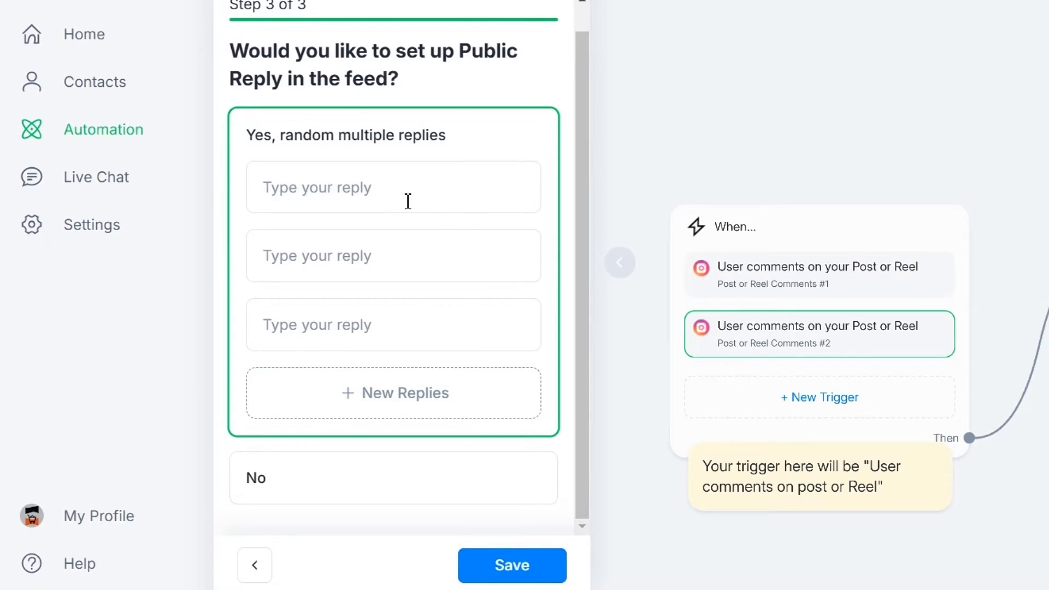
- Enter replies 'Thanks for showing interest, DM'ed you the guide', 'Sent the guide in your DM', 'Sent you a DM please check'
left_click(378, 198)
left_click(322, 258)
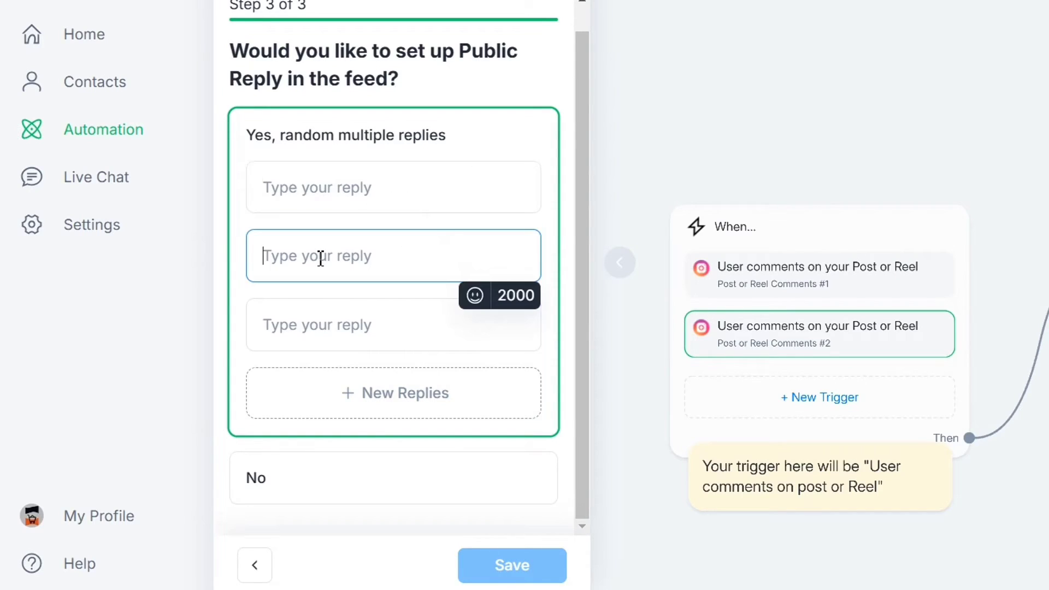
left_click(339, 326)
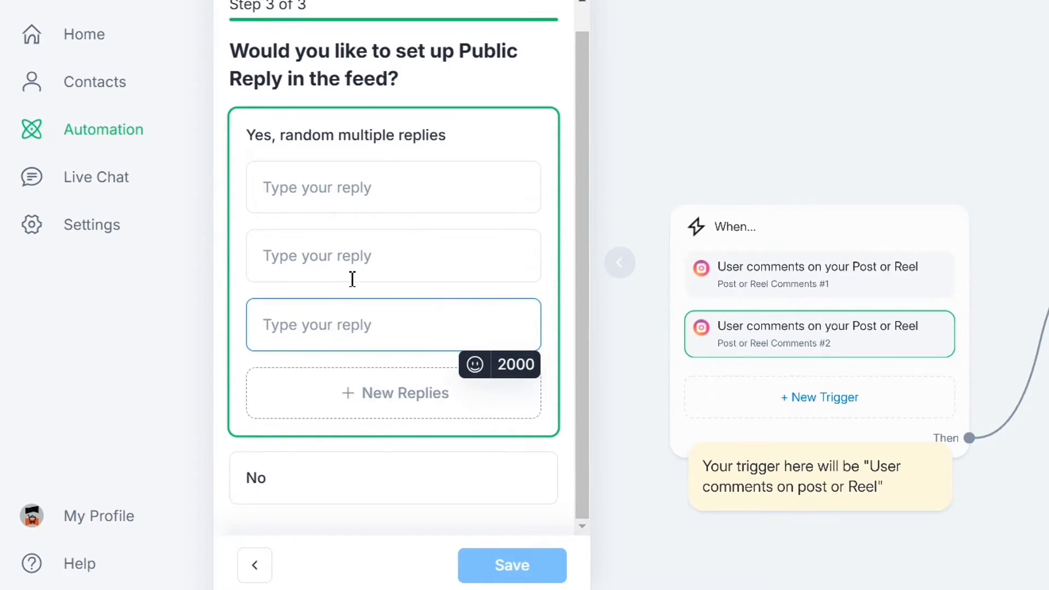
left_click(367, 187)
type("Thanks for showing interest, DM'ed you the guide")
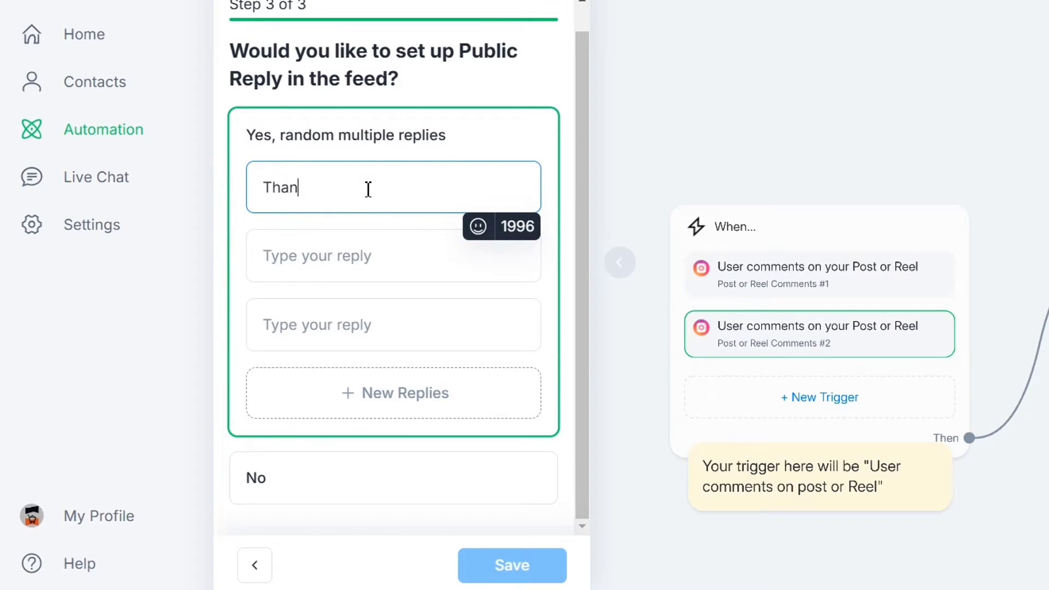
left_click(320, 272)
type("Sent the guide in your DM")
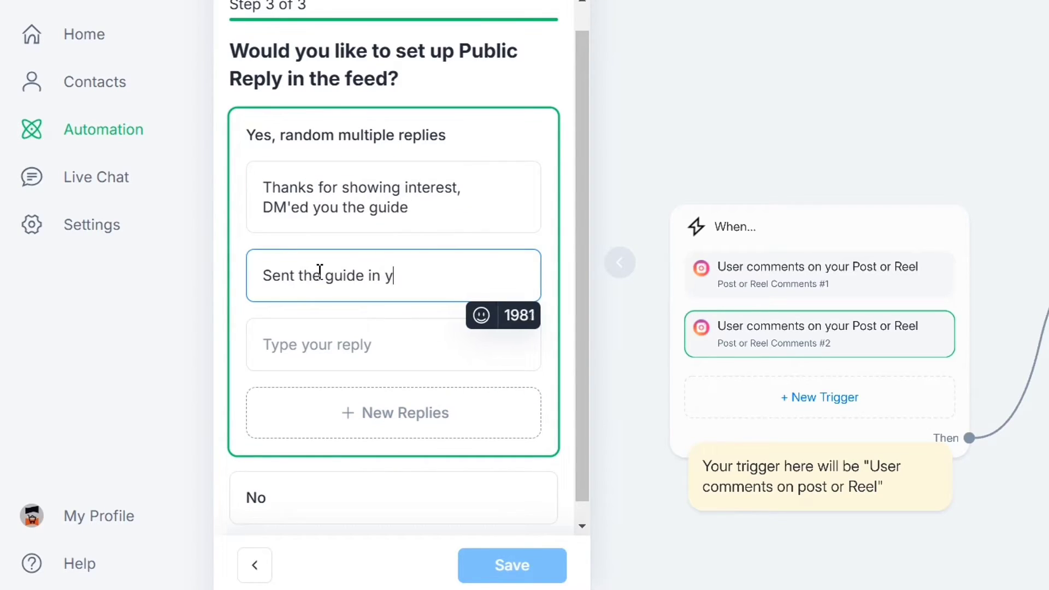
left_click(367, 340)
type("Sent you a DM please check")
- Save the trigger settings and return to the flow canvas
left_click(485, 569)
left_click(485, 569)
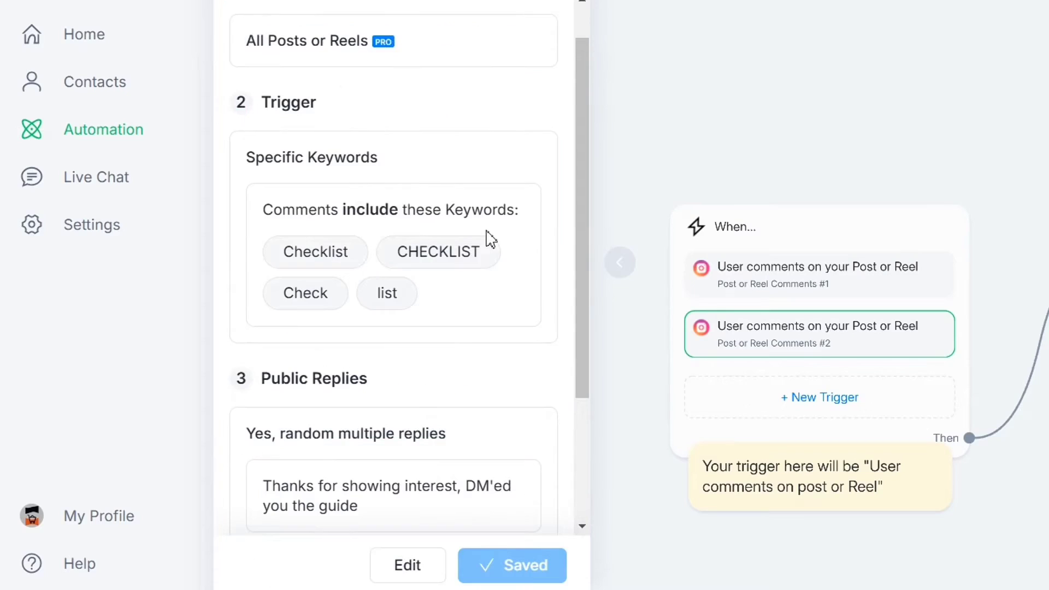
scroll(415, 180, "up", 1)
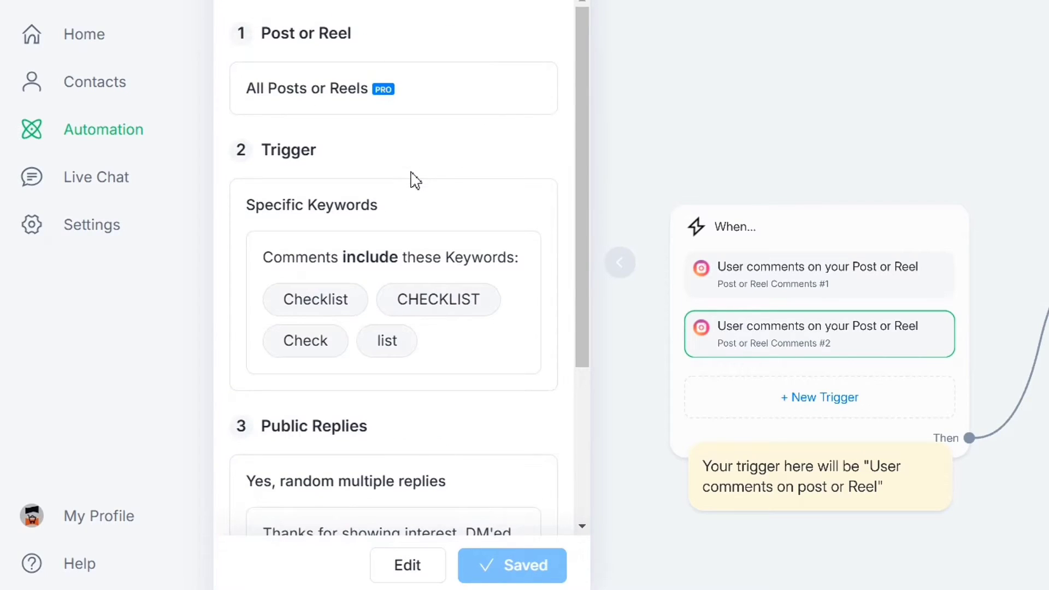
left_click_drag(262, 36, 382, 39)
left_click(370, 136)
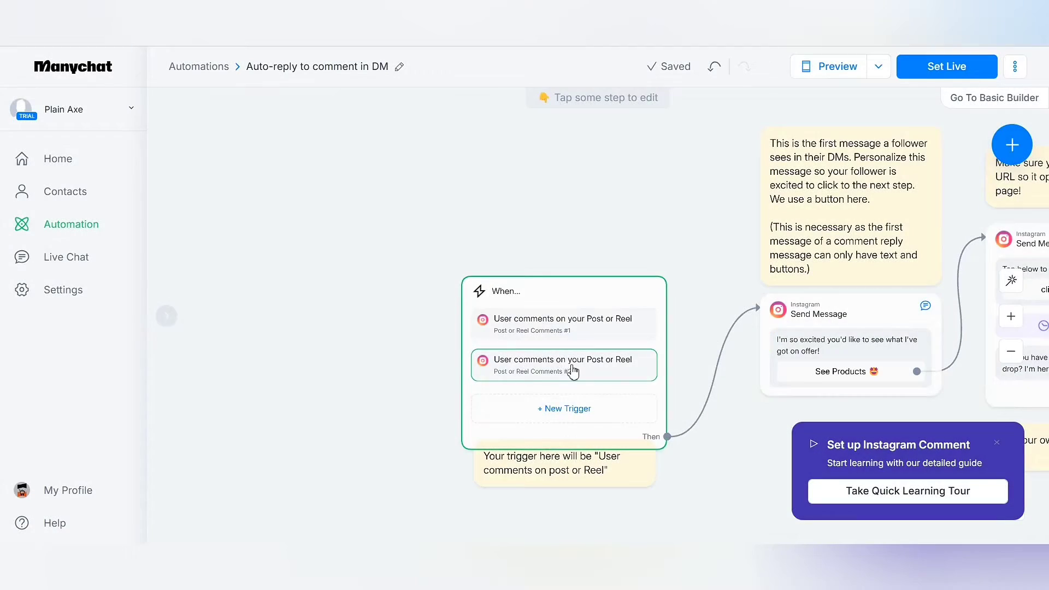
scroll(574, 371, "right", 5)
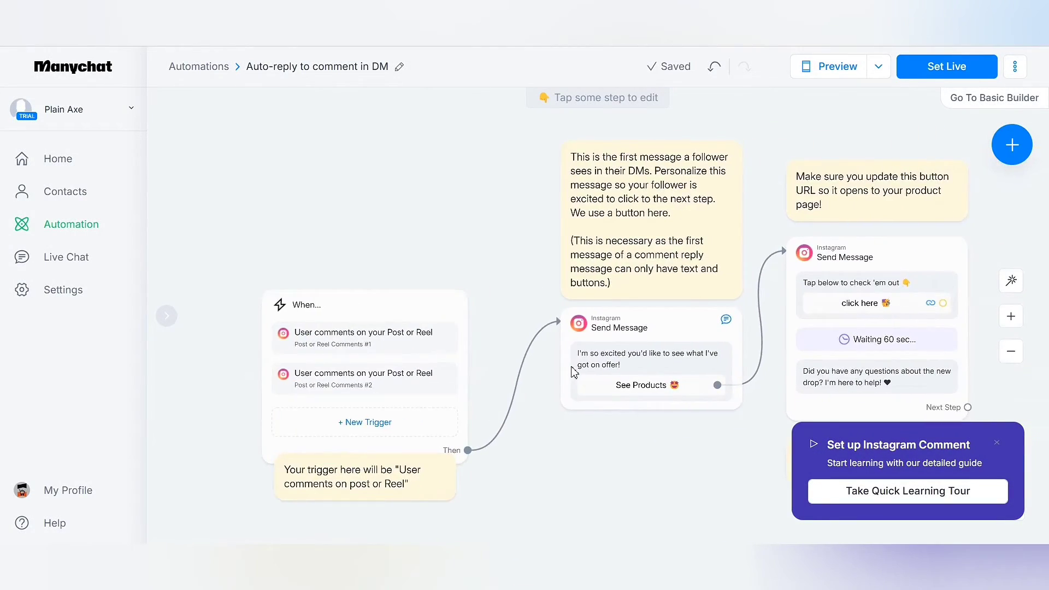
- Change the first DM to 'Hey there, thanks for Showing your interest. Here's the checklist'
left_click(455, 219)
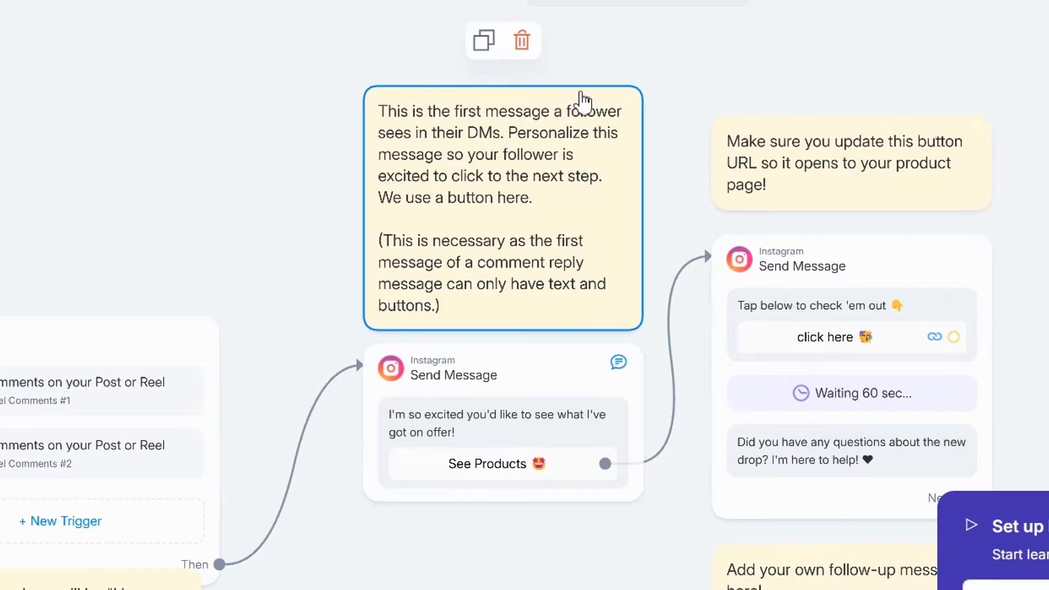
left_click(491, 424)
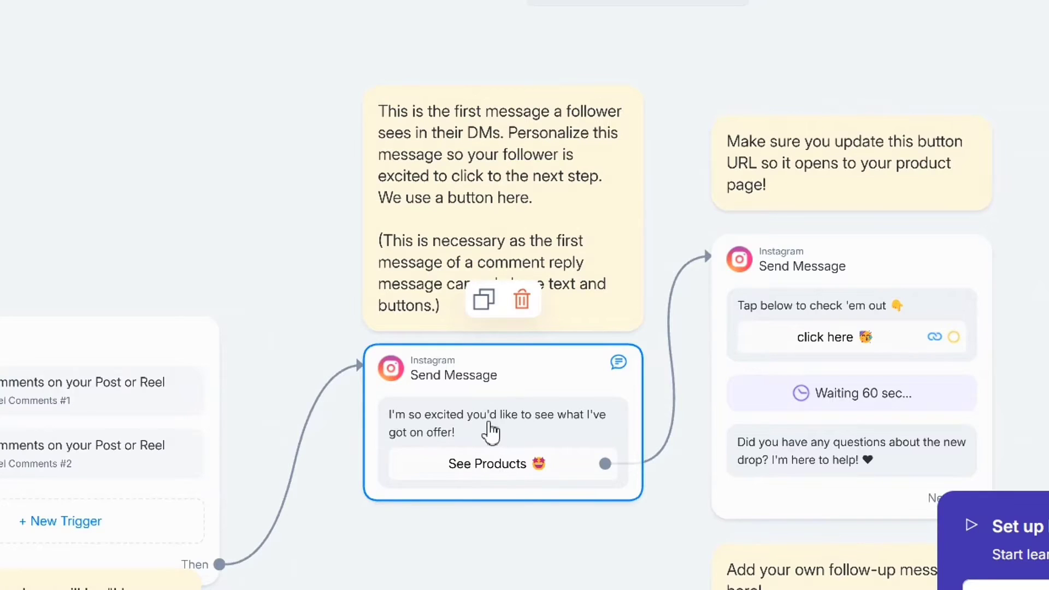
left_click(490, 432)
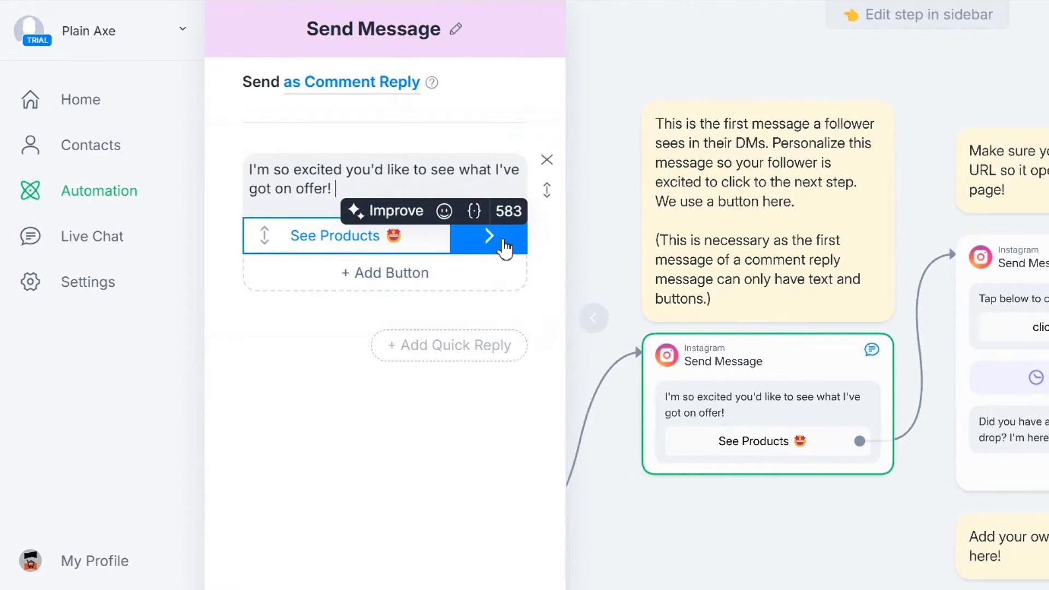
left_click_drag(349, 188, 241, 173)
type("Hey there, than")
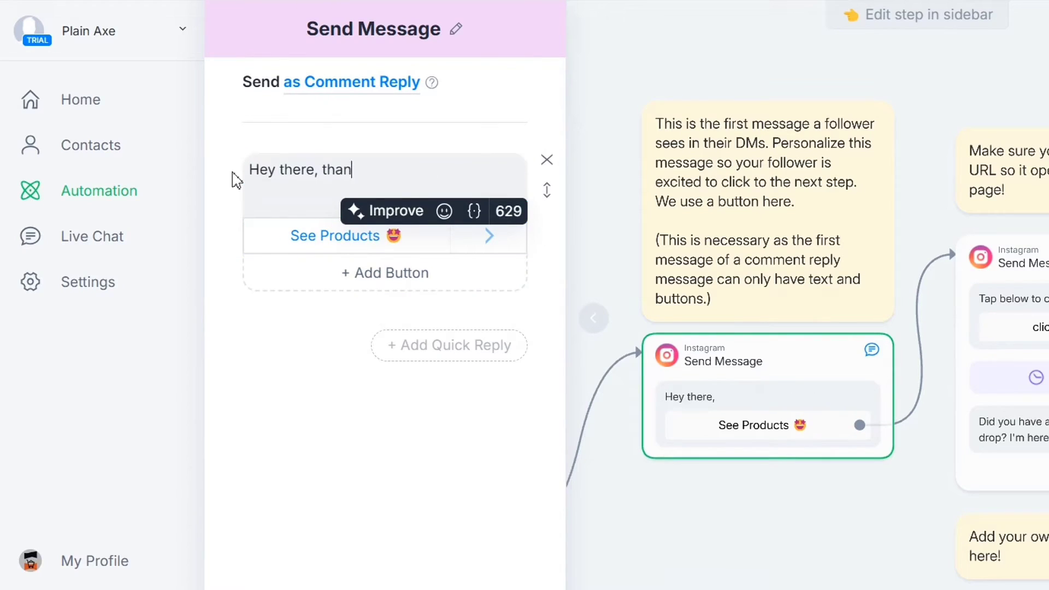
type("ks for Showing your interest. Here's the checklist")
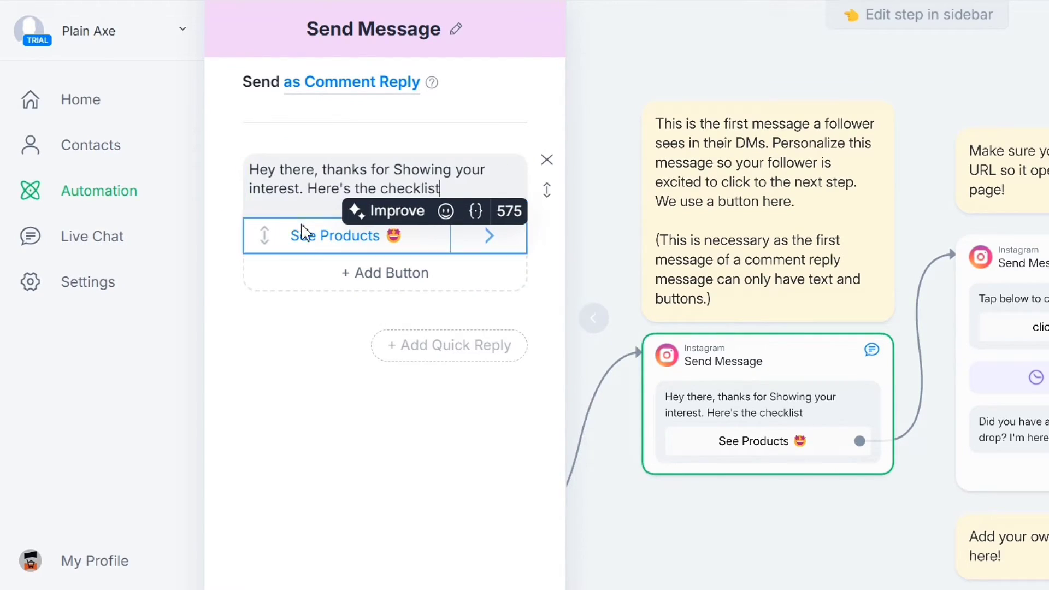
- Rename the See Products button to 'Acess checklist'
left_click(319, 237)
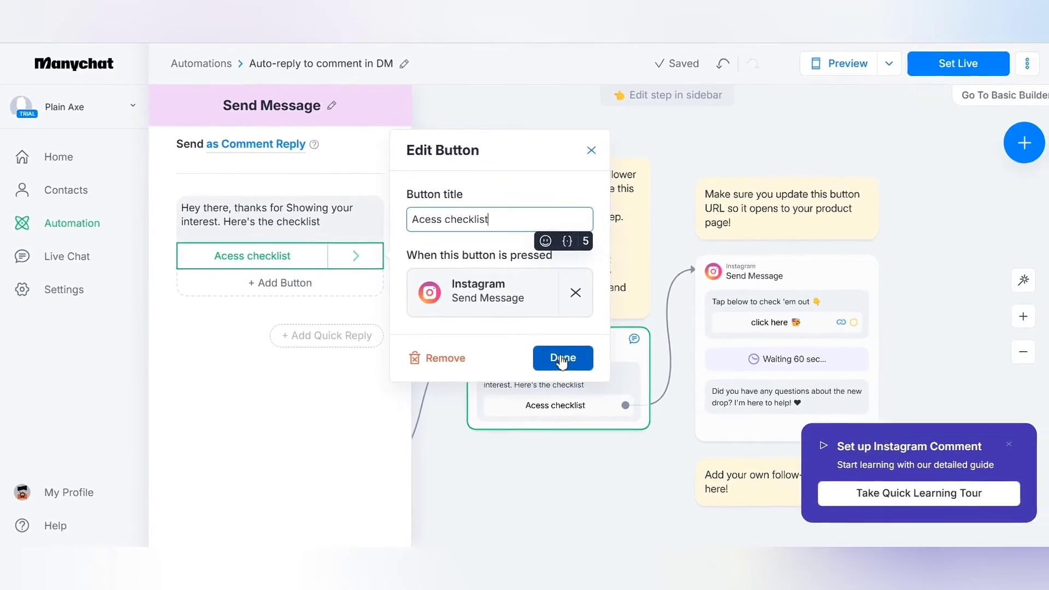
left_click(773, 377)
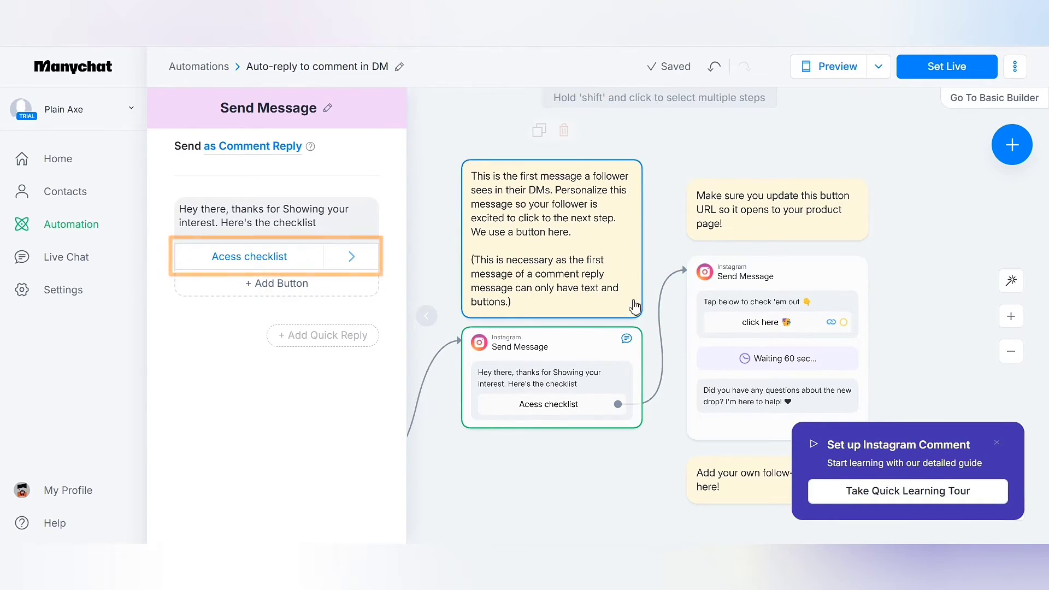
scroll(634, 311, "right", 3)
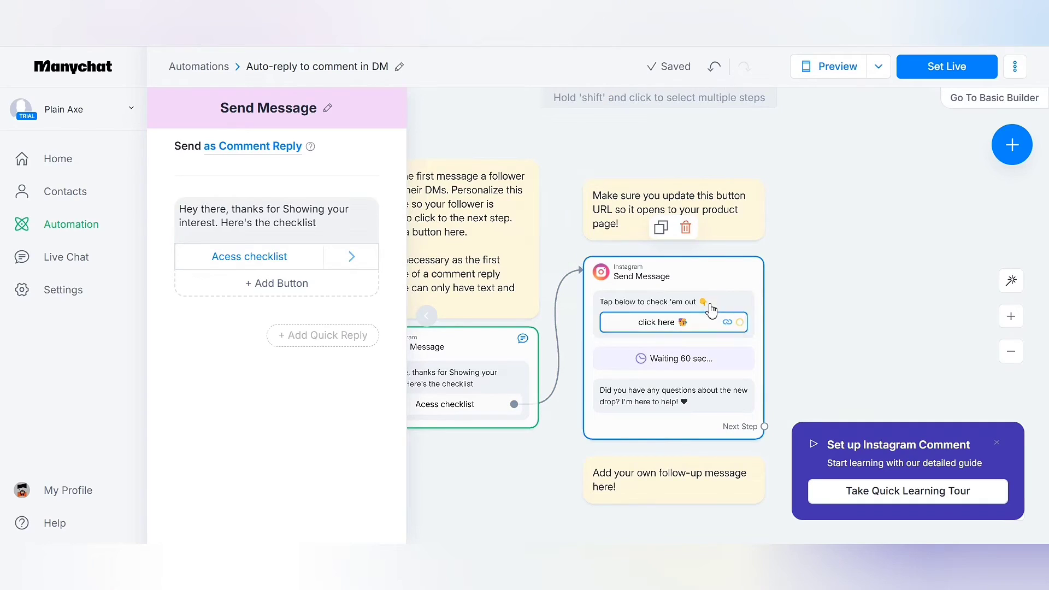
left_click(744, 284)
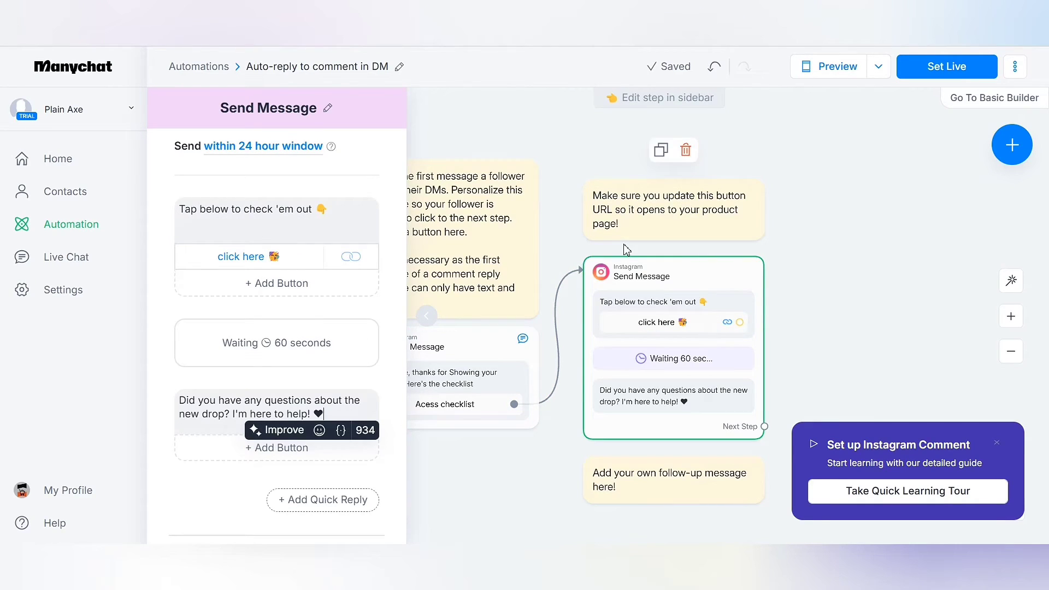
scroll(650, 360, "down", 1)
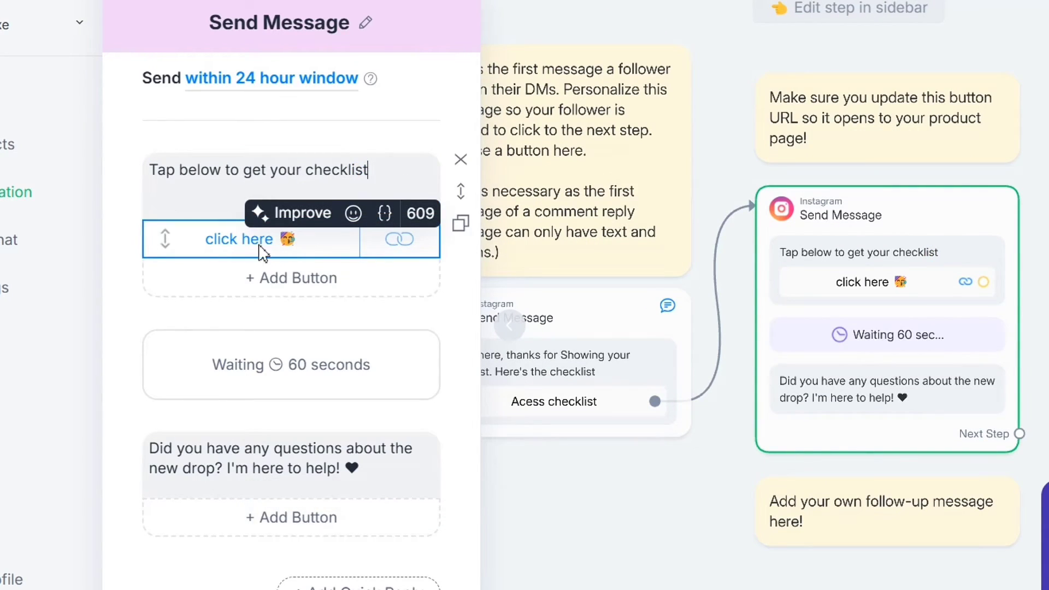
left_click(251, 245)
left_click(251, 244)
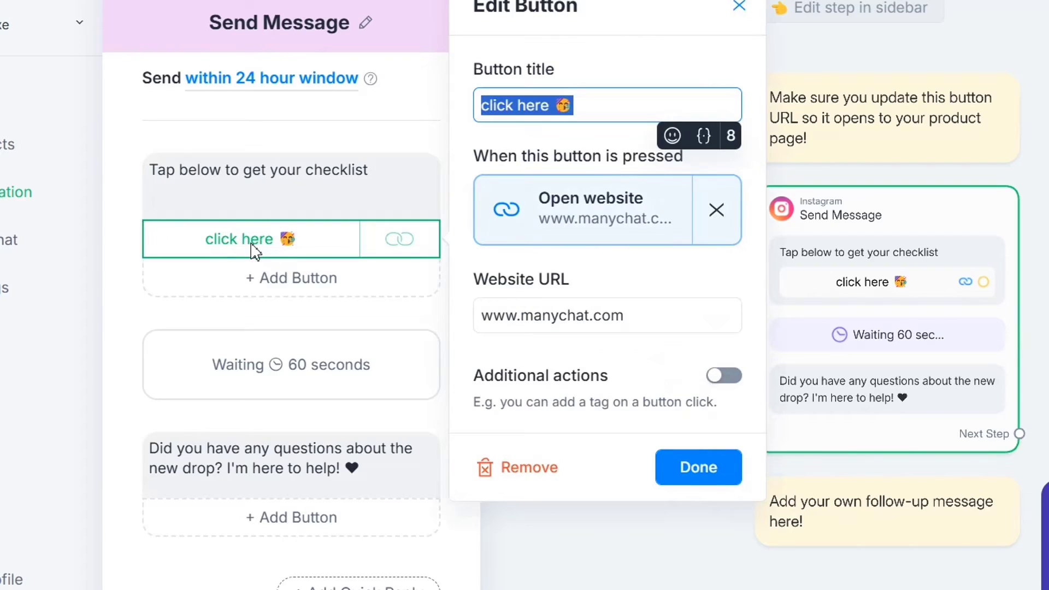
left_click_drag(650, 321, 474, 334)
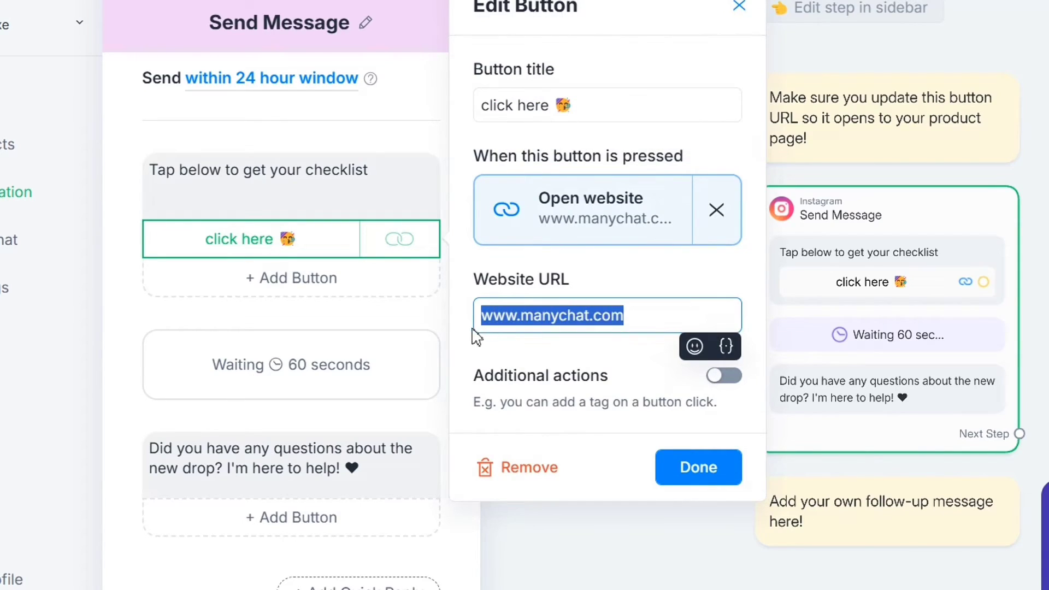
double_click(547, 316)
type("ecomsensei")
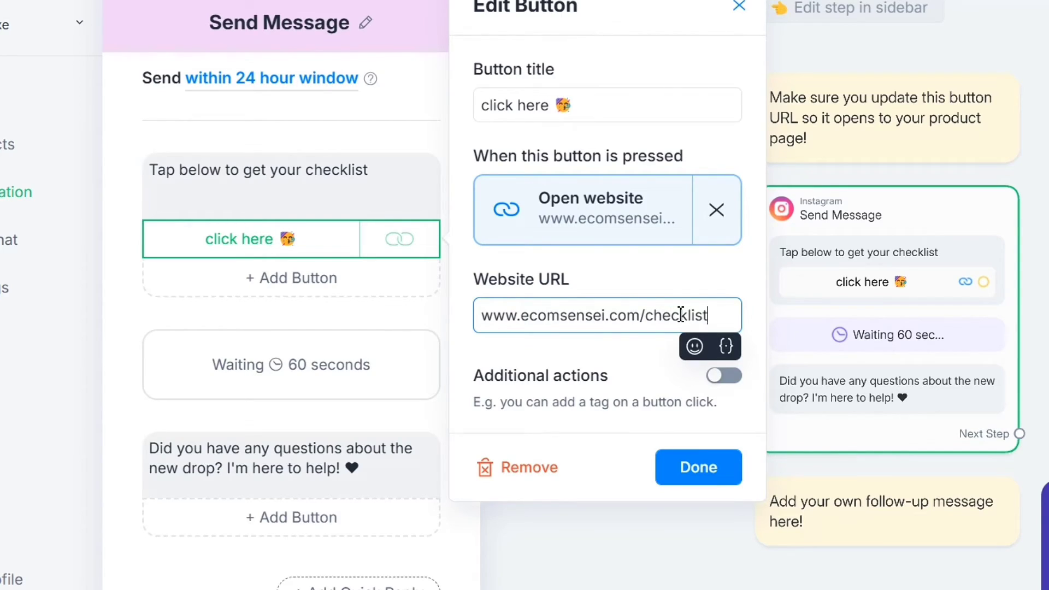
left_click(542, 376)
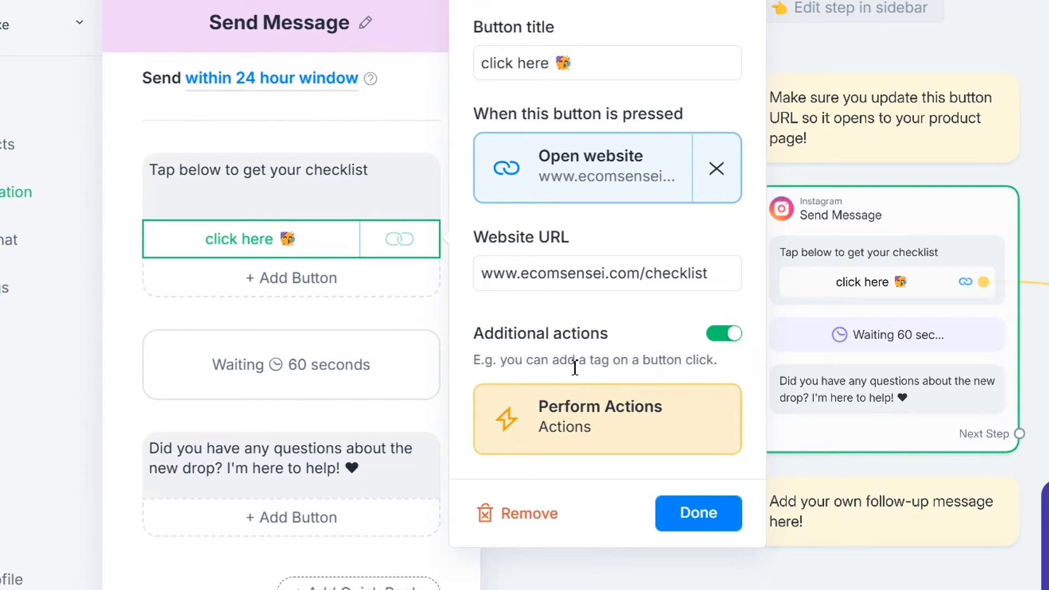
left_click(707, 524)
- Review the follow-up questions message, starting and then cancelling a quick reply
scroll(304, 398, "down", 2)
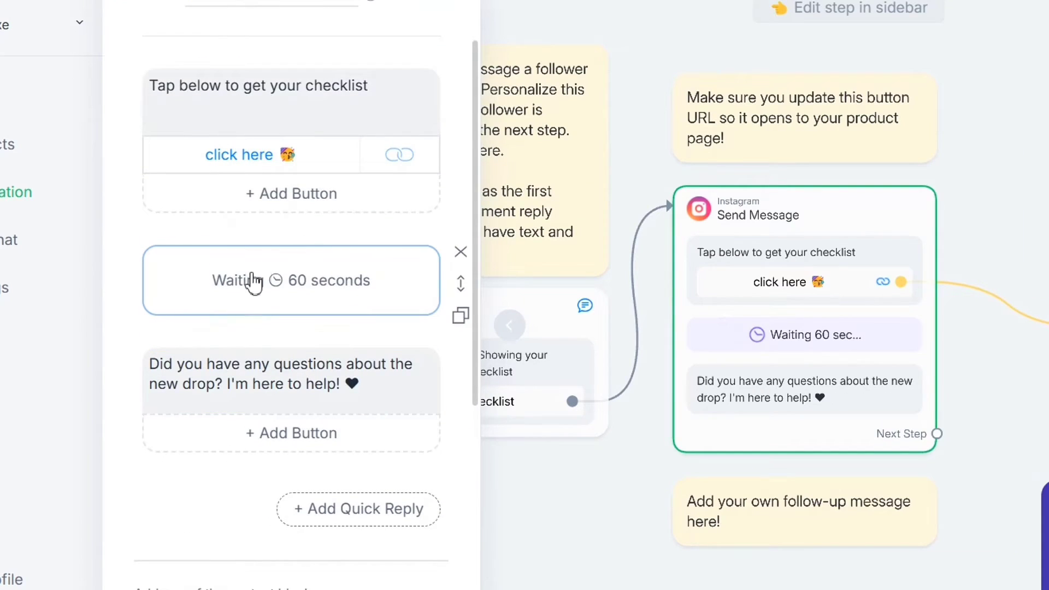
left_click(257, 363)
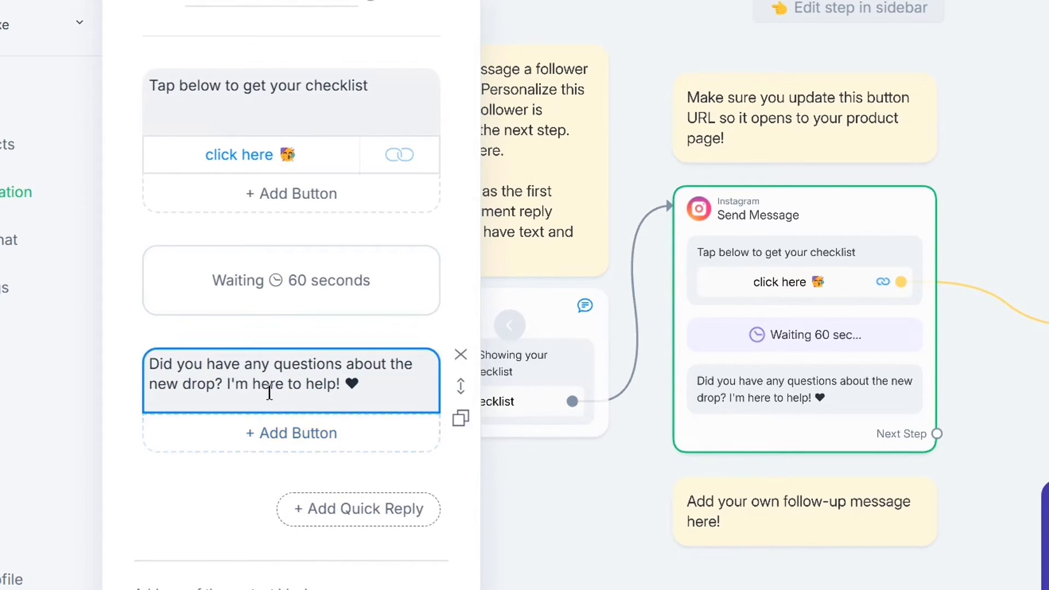
scroll(245, 404, "down", 3)
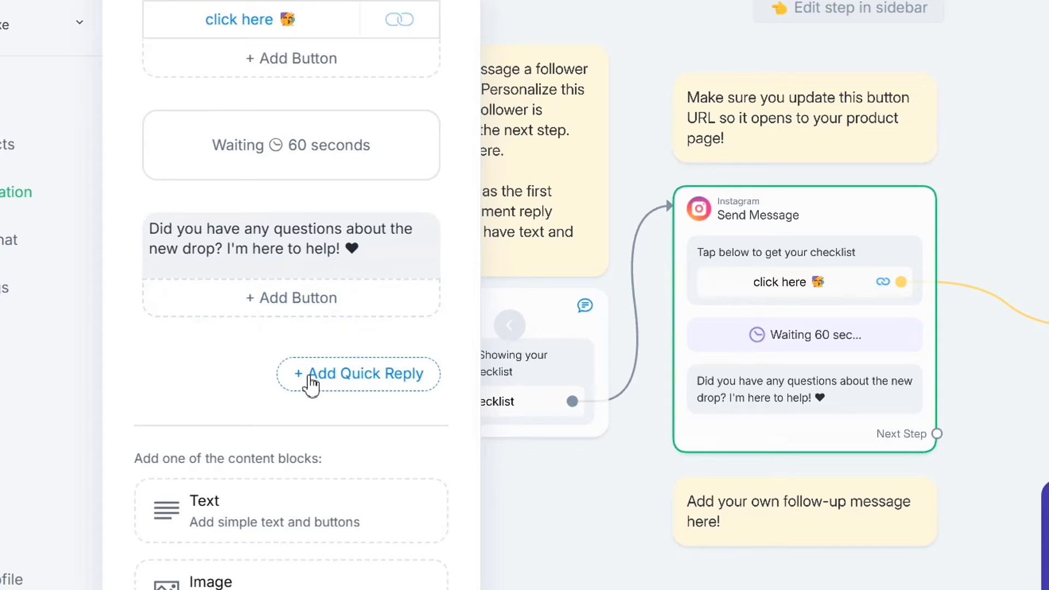
left_click(310, 375)
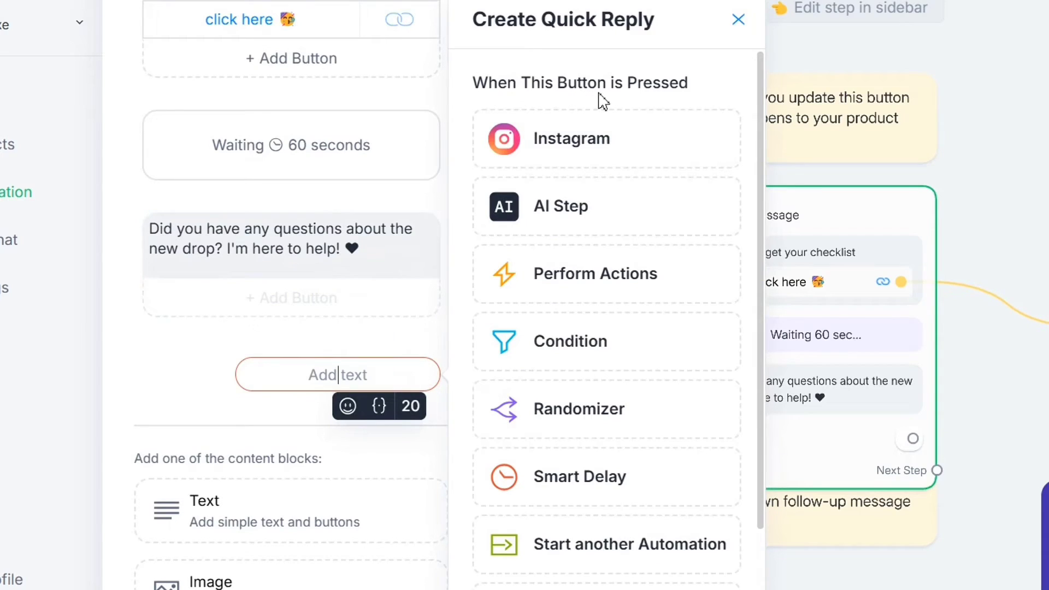
left_click(740, 23)
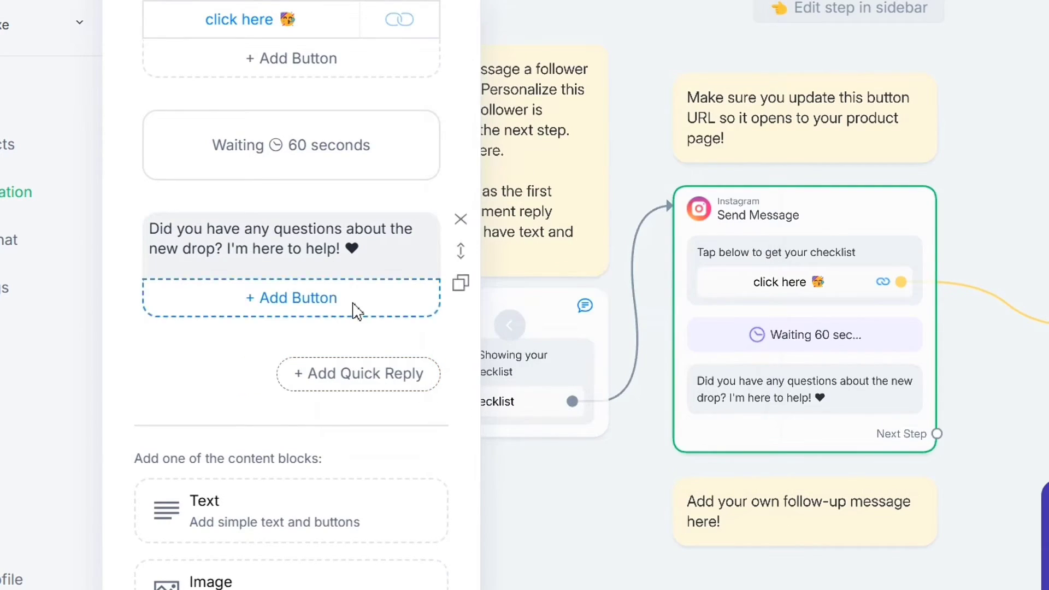
scroll(257, 437, "down", 4)
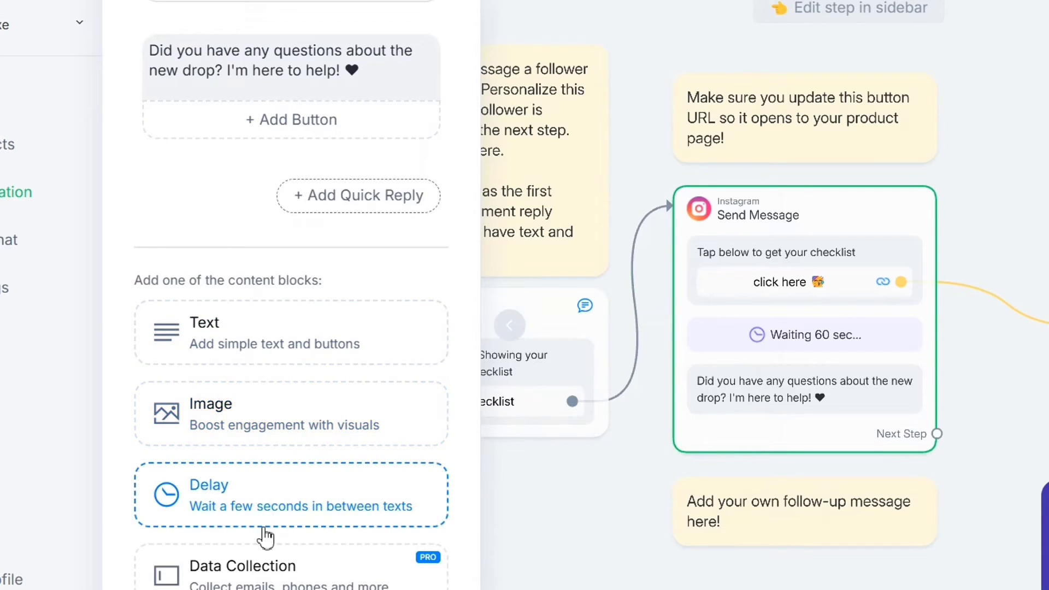
scroll(264, 533, "down", 3)
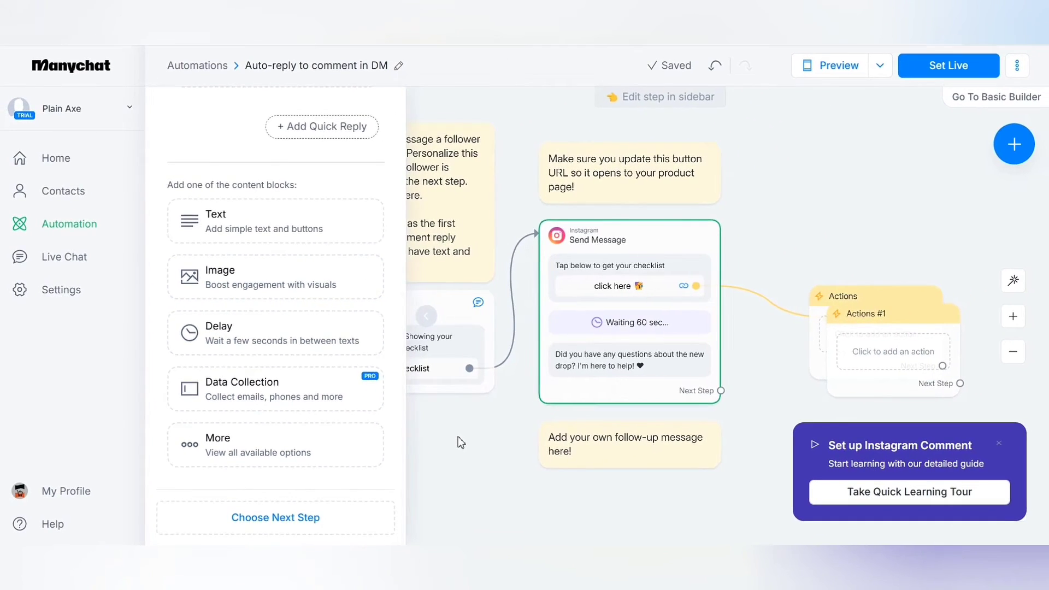
- Add an Add Tag action to the button's Actions step
left_click(556, 502)
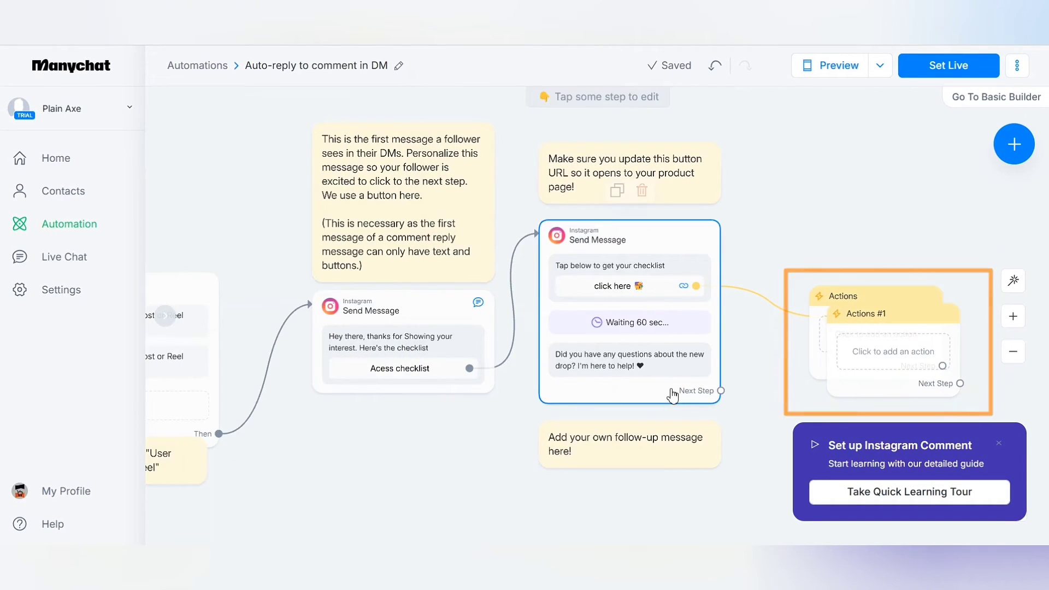
left_click(867, 342)
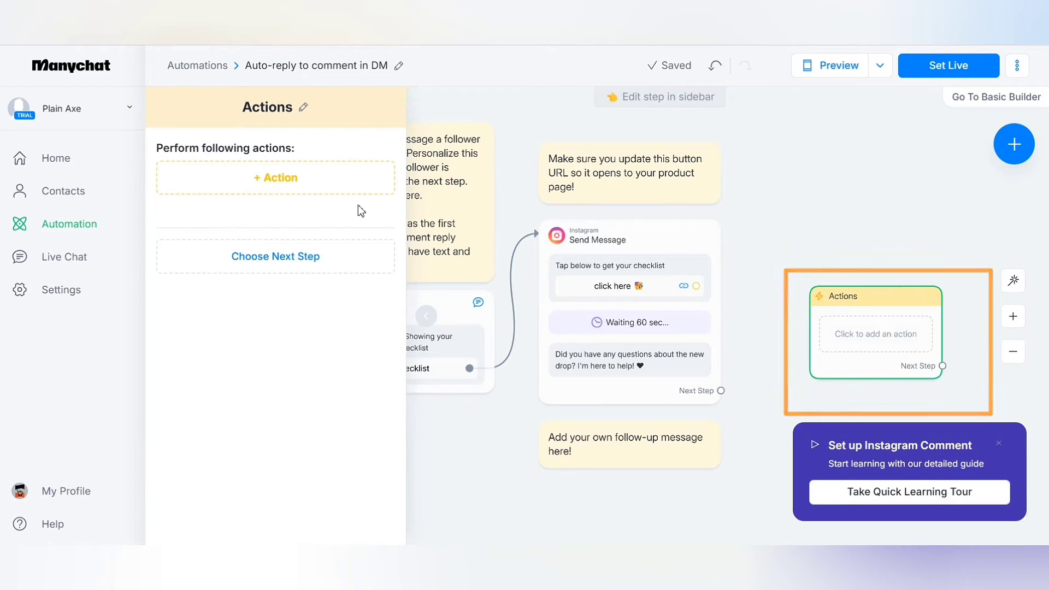
left_click(299, 195)
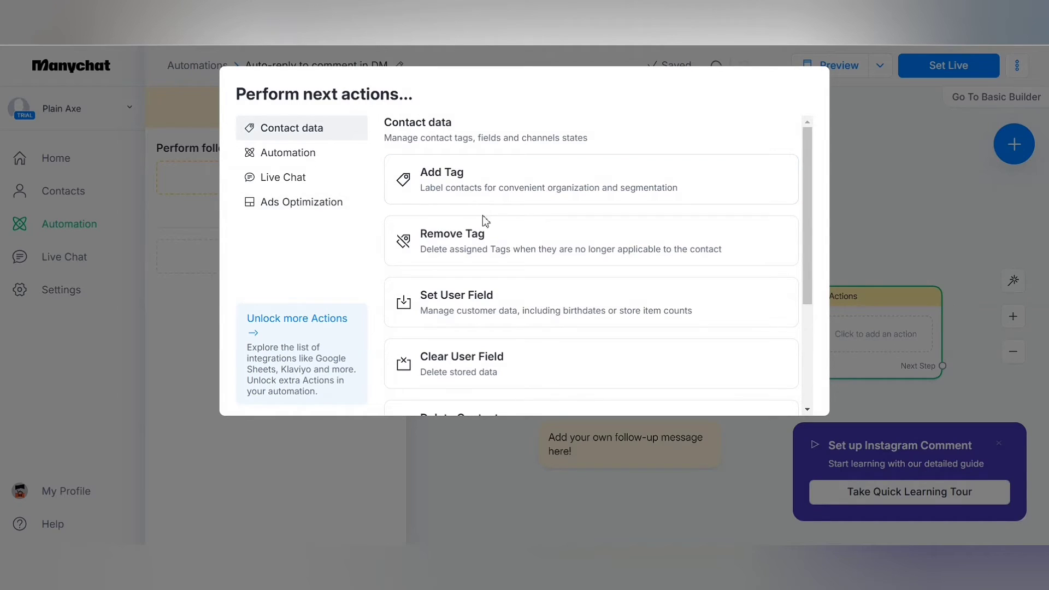
scroll(512, 349, "down", 2)
scroll(532, 312, "down", 1)
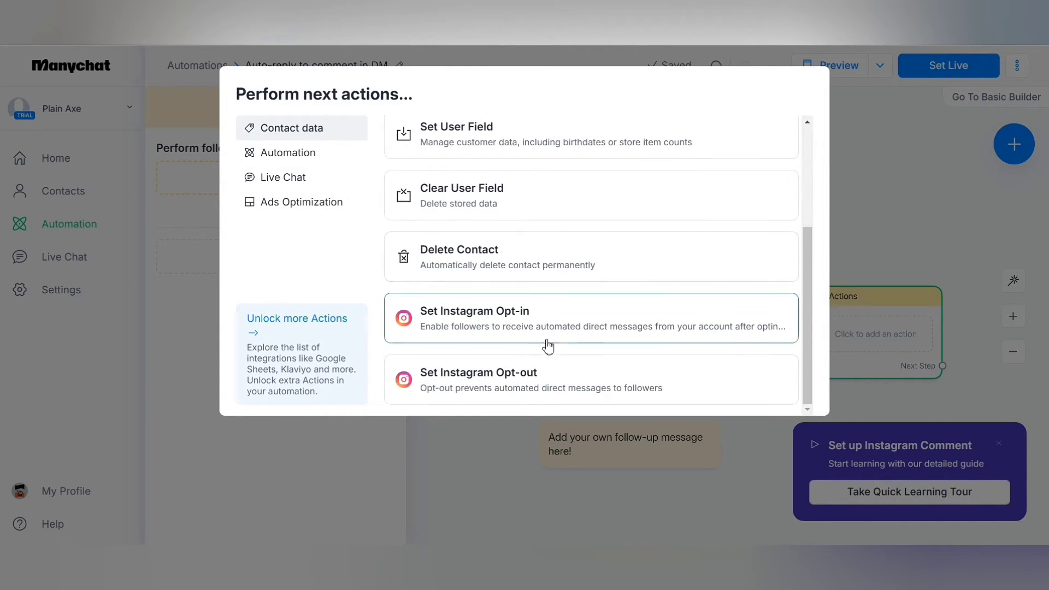
scroll(549, 229, "up", 3)
left_click(547, 179)
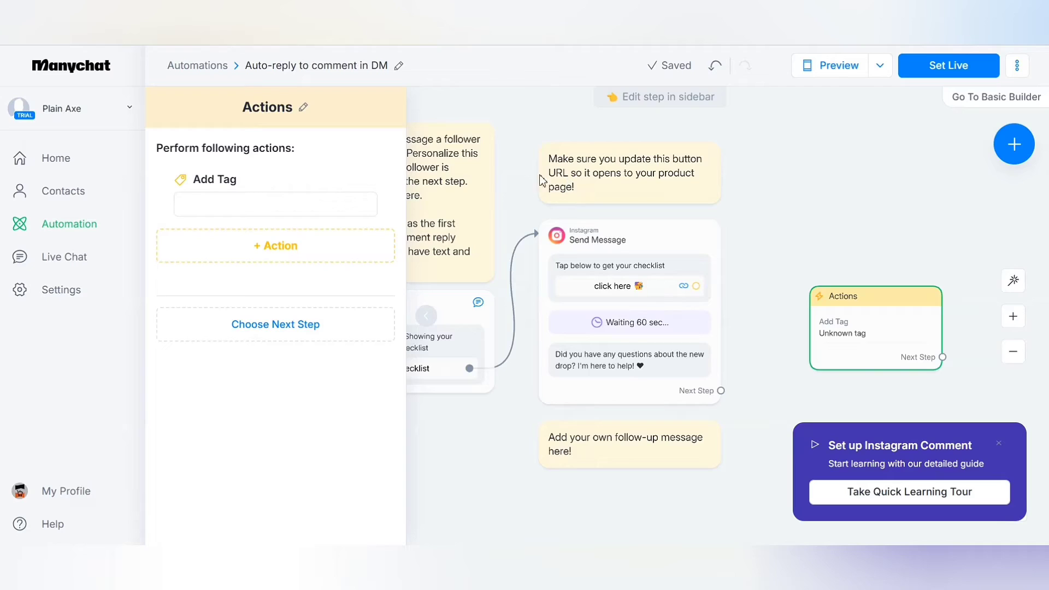
- Create the new tag 'Prospect' for the action and close the actions editor
left_click(257, 212)
type("Prospect")
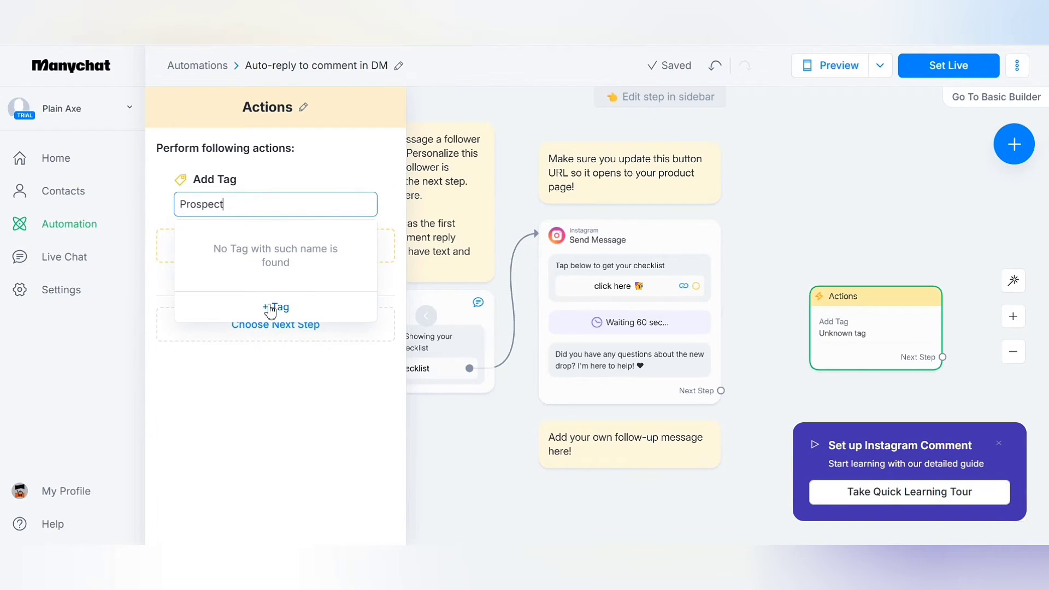
left_click(270, 308)
left_click(635, 322)
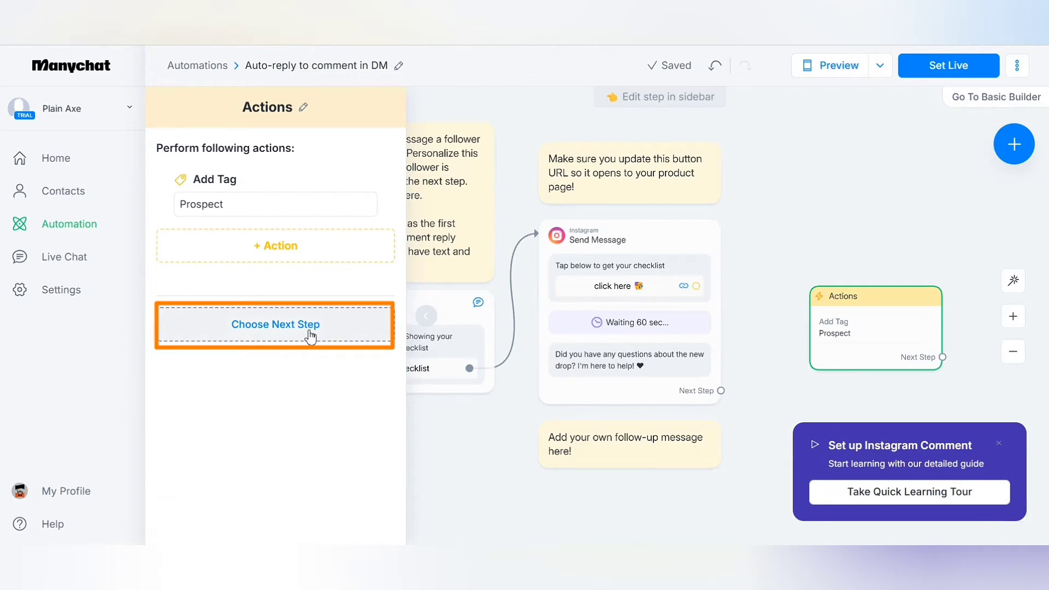
left_click(310, 334)
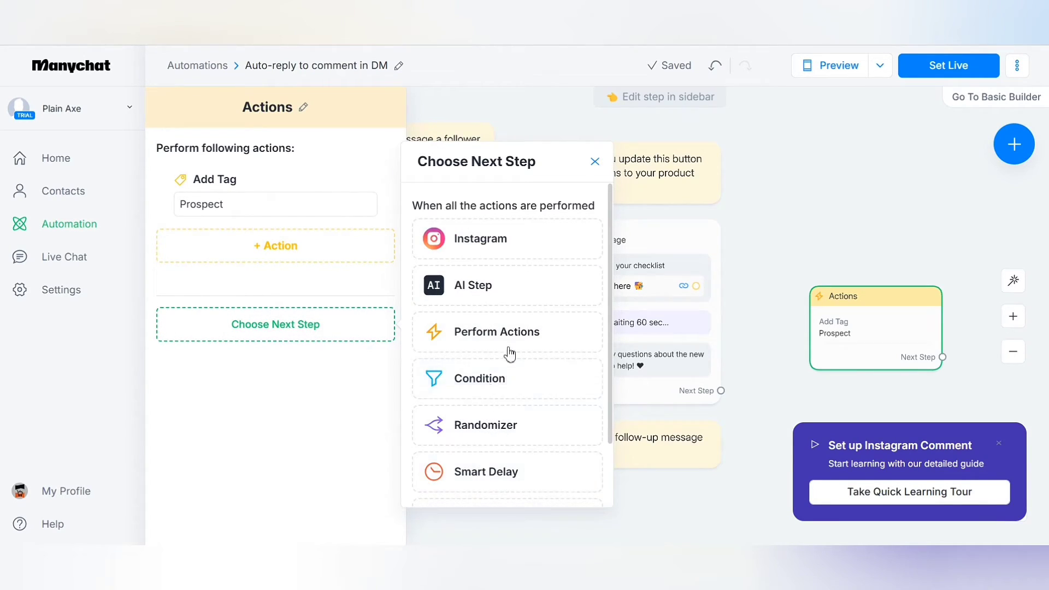
left_click(596, 163)
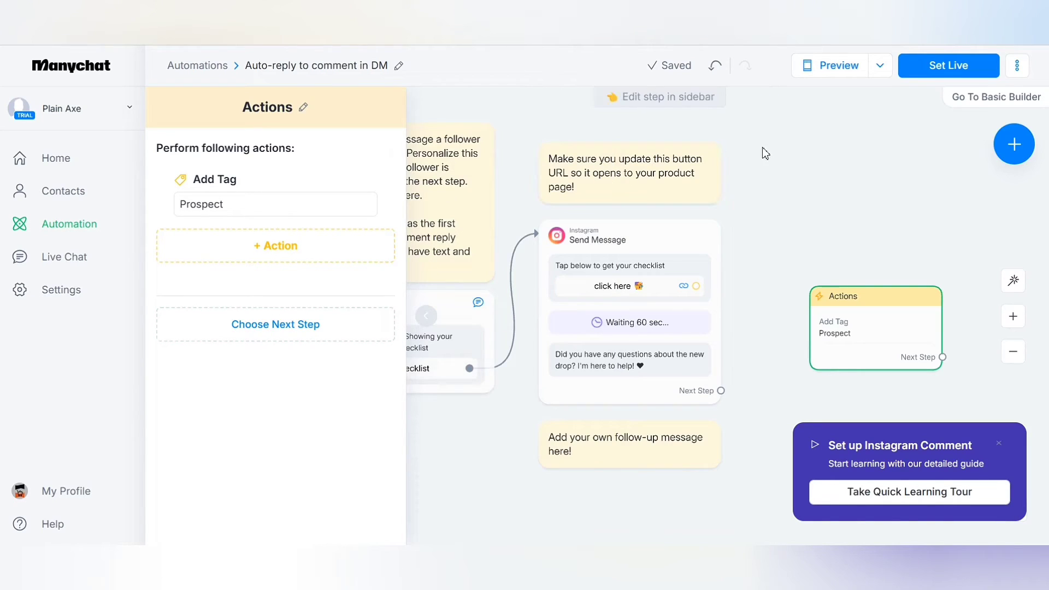
left_click(766, 153)
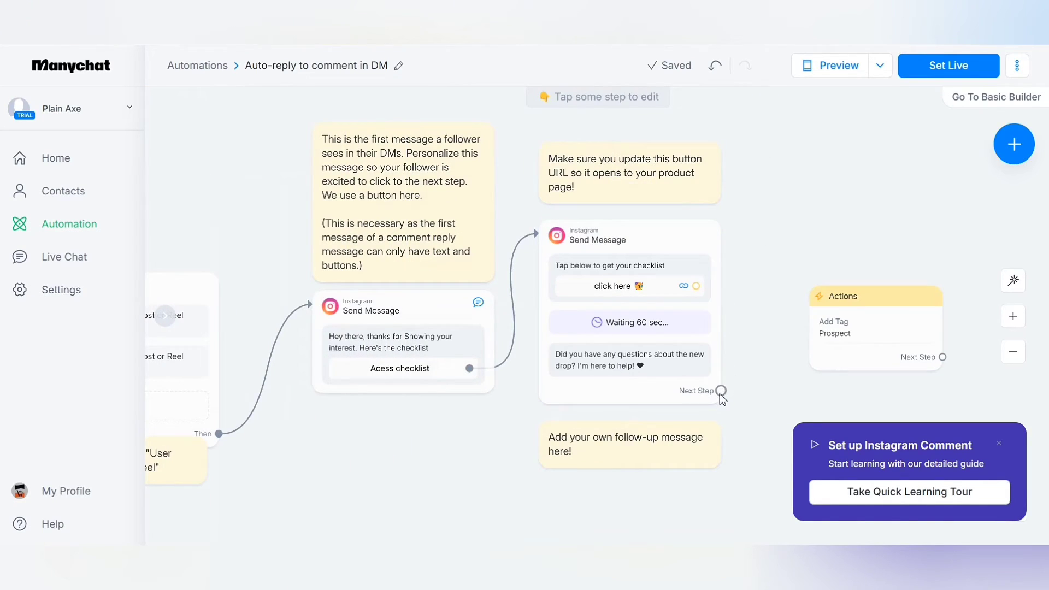
- Connect the checklist message's Next Step to the Prospect-tagging Actions node and set the automation live
left_click_drag(721, 391, 755, 355)
left_click(810, 328)
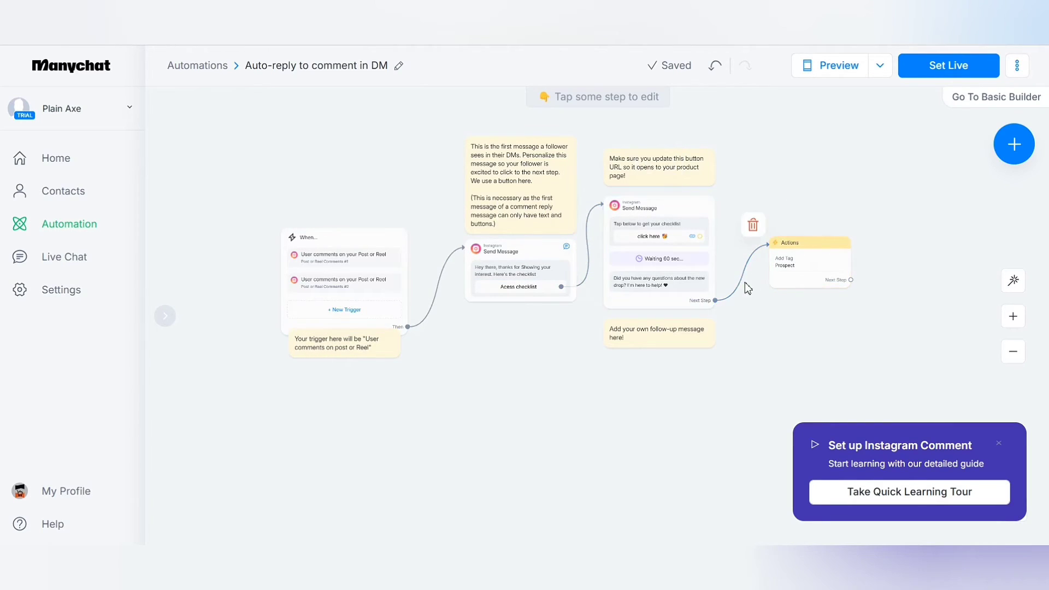
left_click(927, 67)
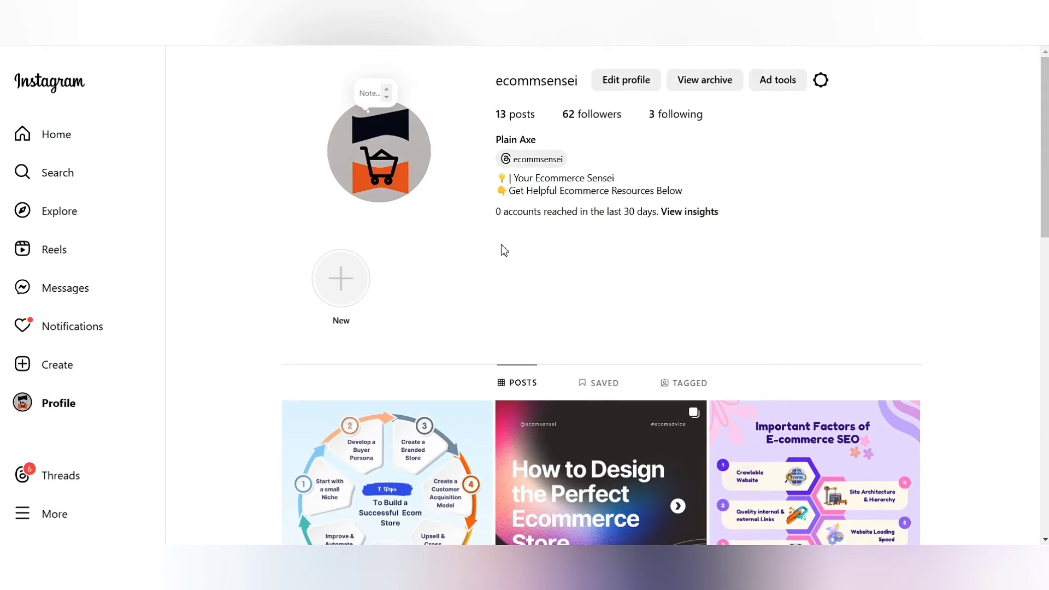
- Open the How to Design the Perfect Ecommerce Store post and start editing its caption
scroll(583, 272, "down", 5)
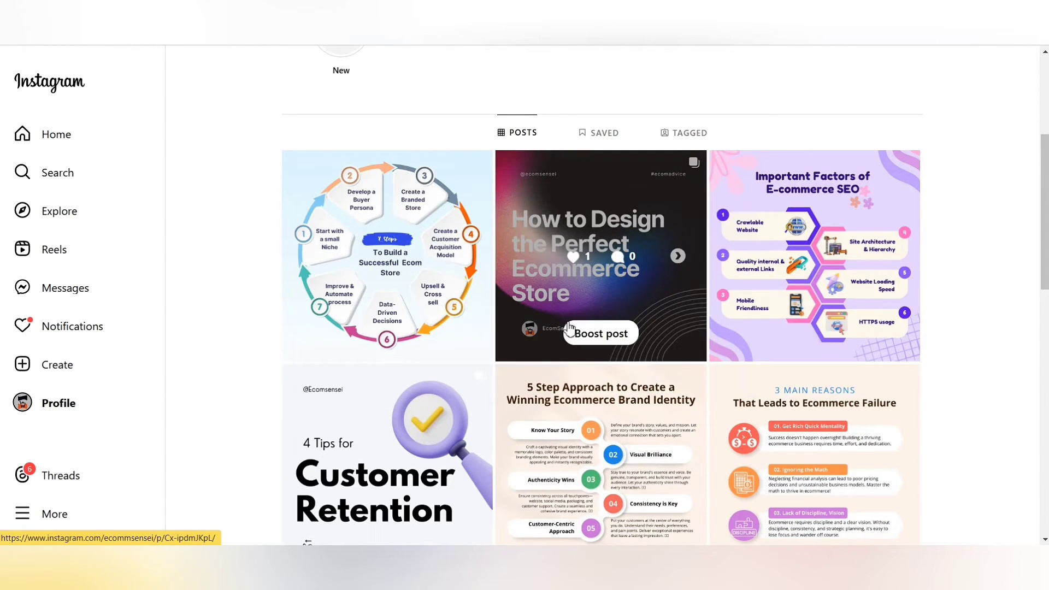
scroll(568, 326, "down", 1)
scroll(568, 327, "down", 4)
scroll(565, 301, "up", 5)
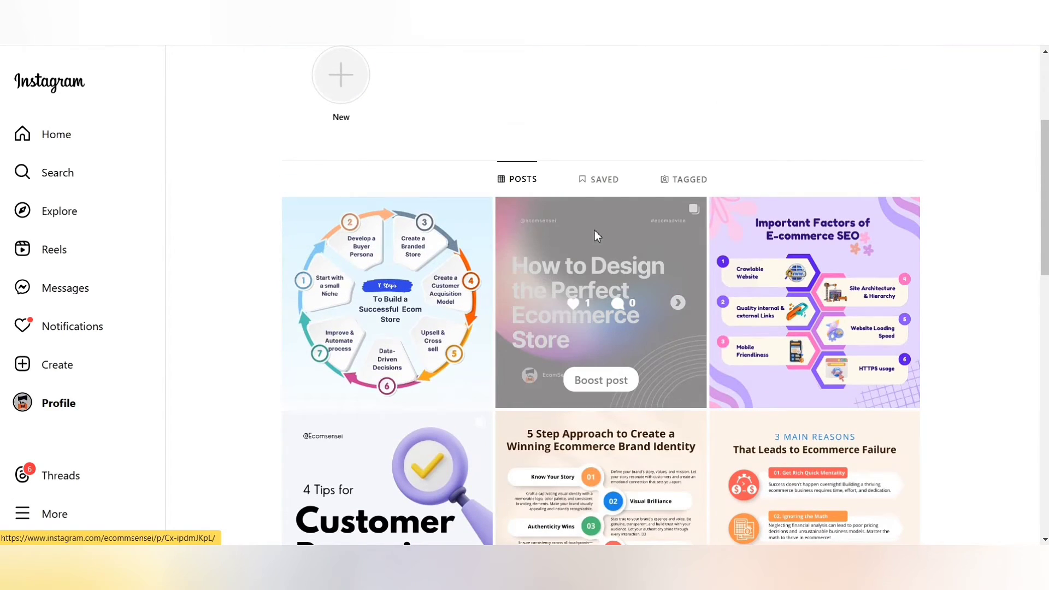
left_click(597, 235)
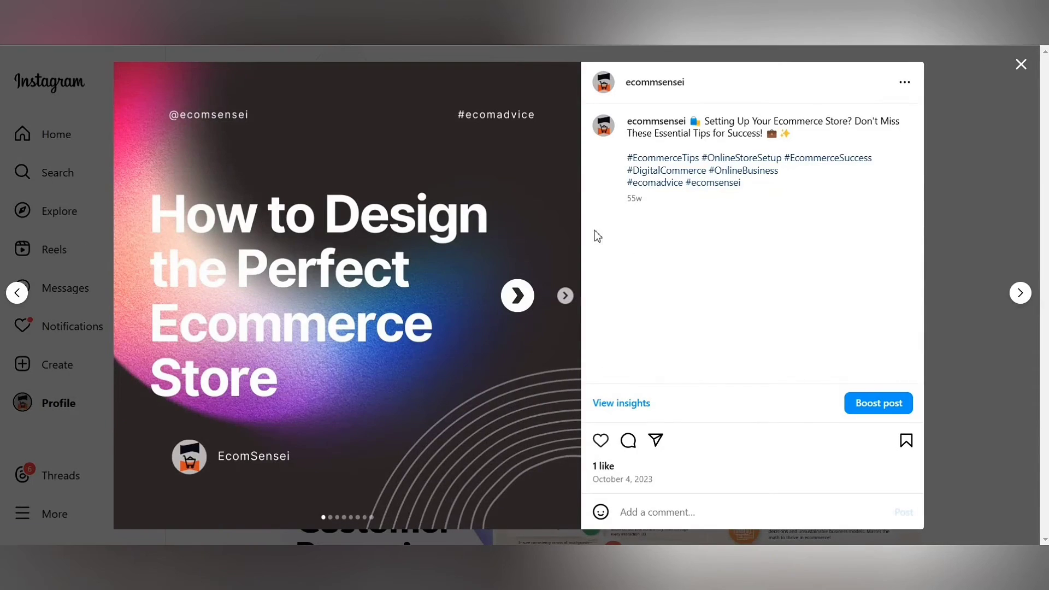
left_click(905, 83)
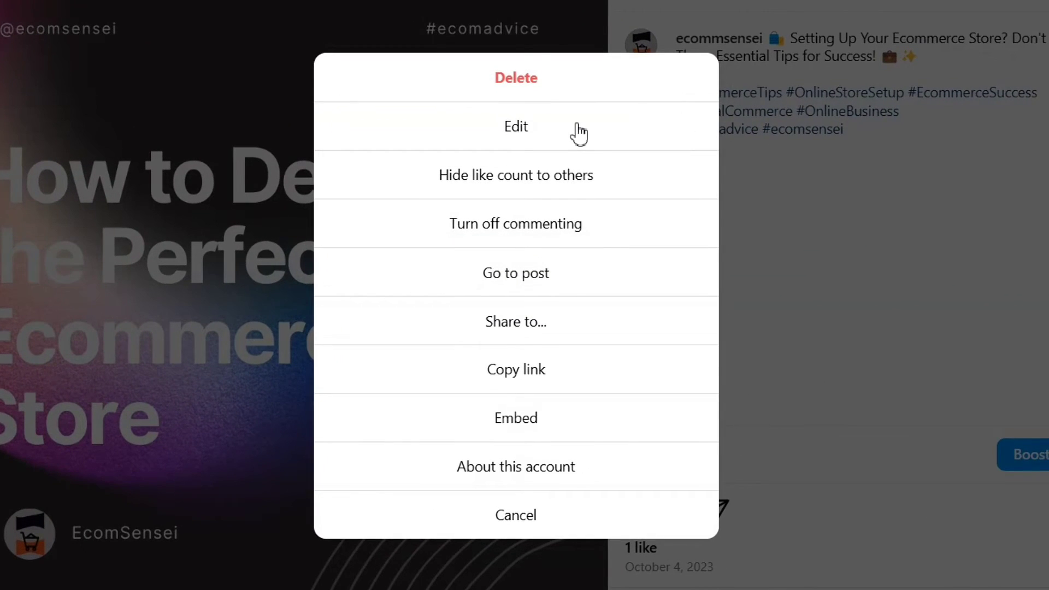
left_click(578, 133)
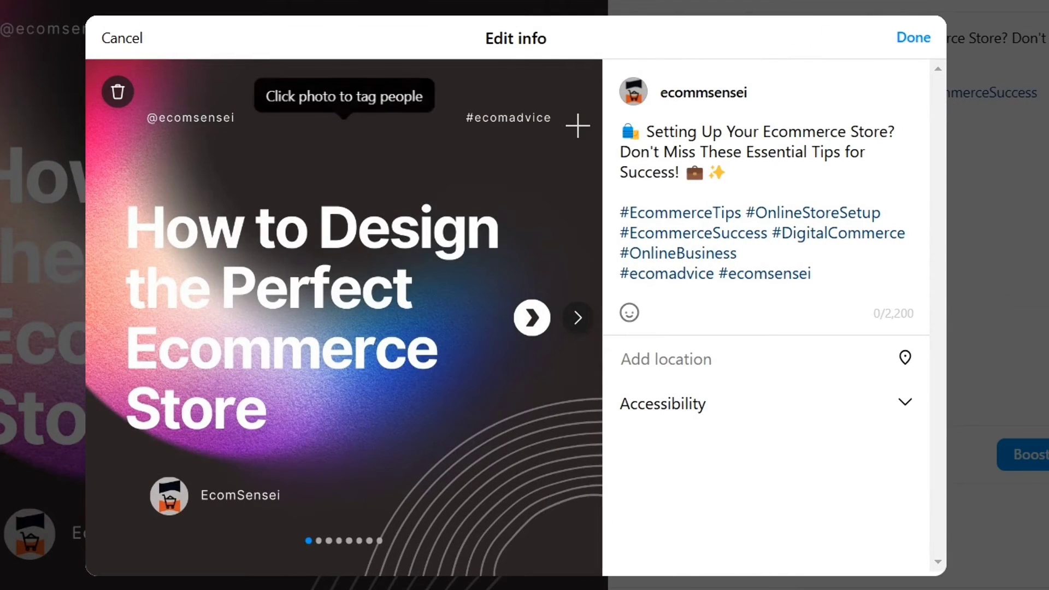
- Add a new line asking readers to comment 'Checklist' for a complete Shopify Store Checklist, and save
key("Return")
key("Return")
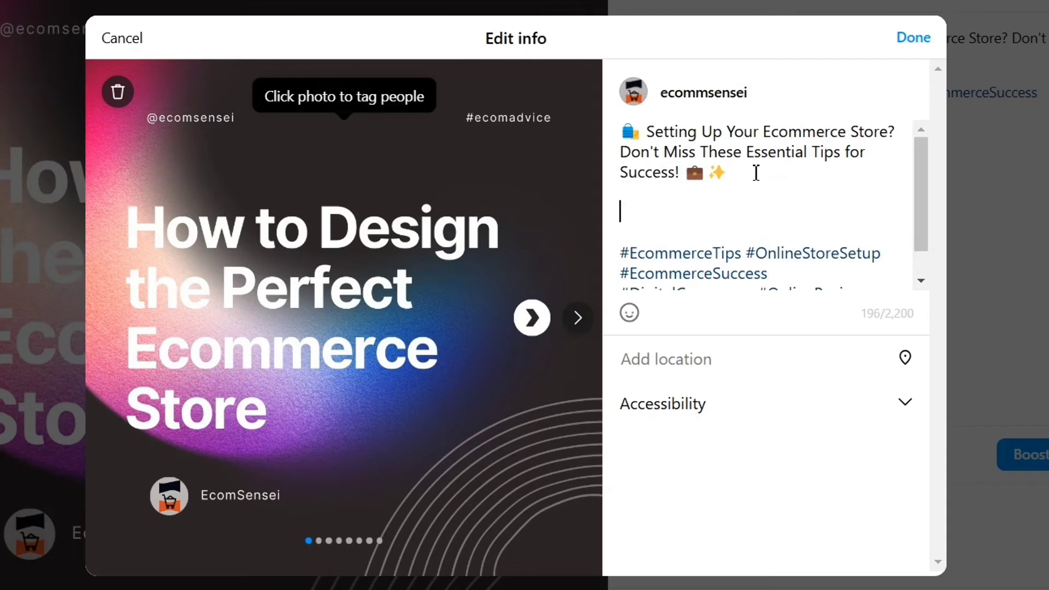
type("Looking for a complete Shopify Store Checklist? Simply co")
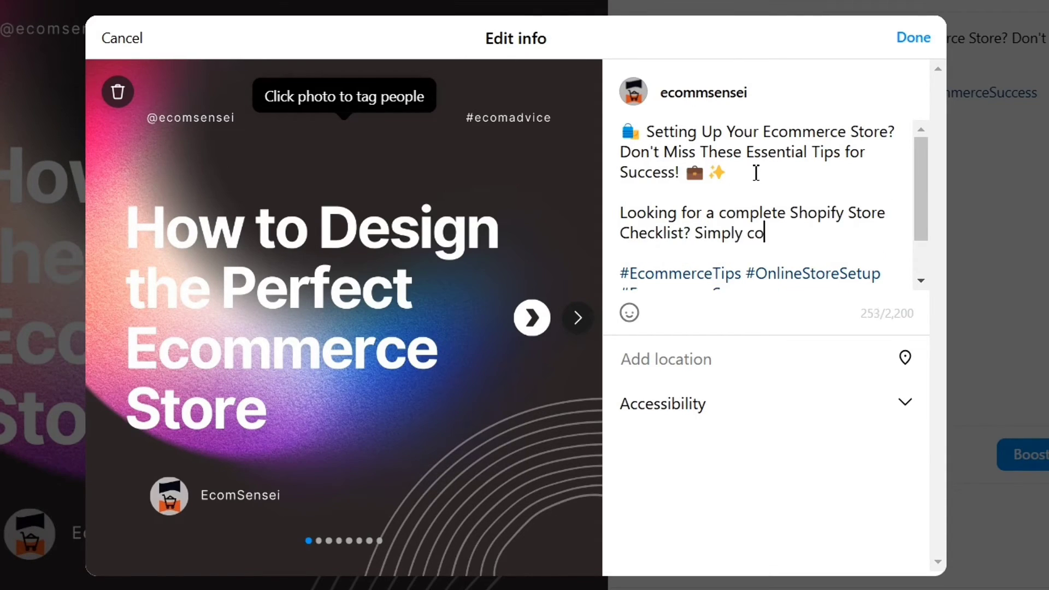
type("mment 'Checklist' below, and I ")
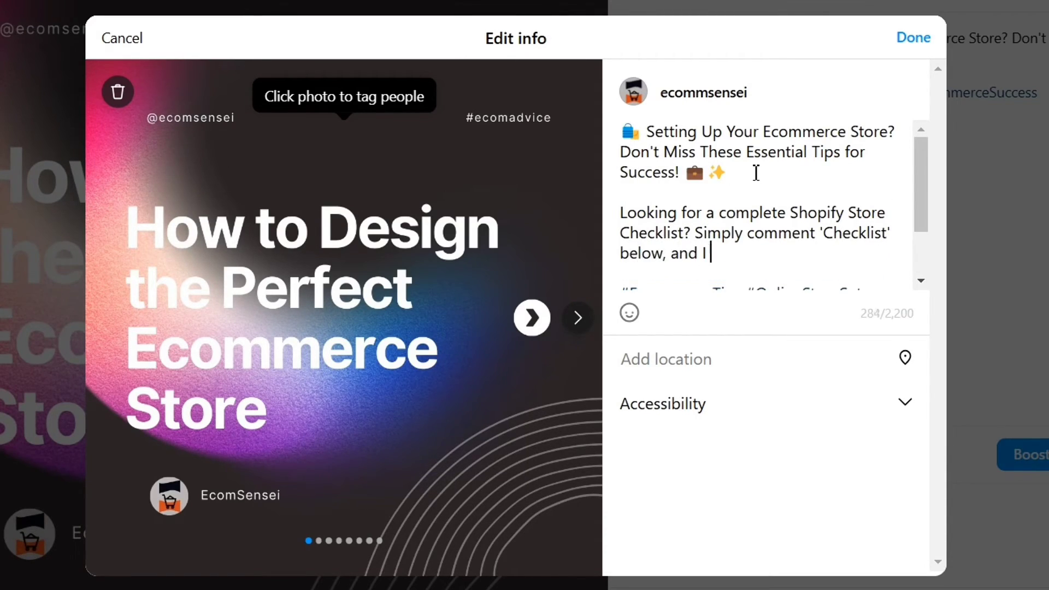
type("will send you my step by step checklist to you")
scroll(847, 230, "down", 3)
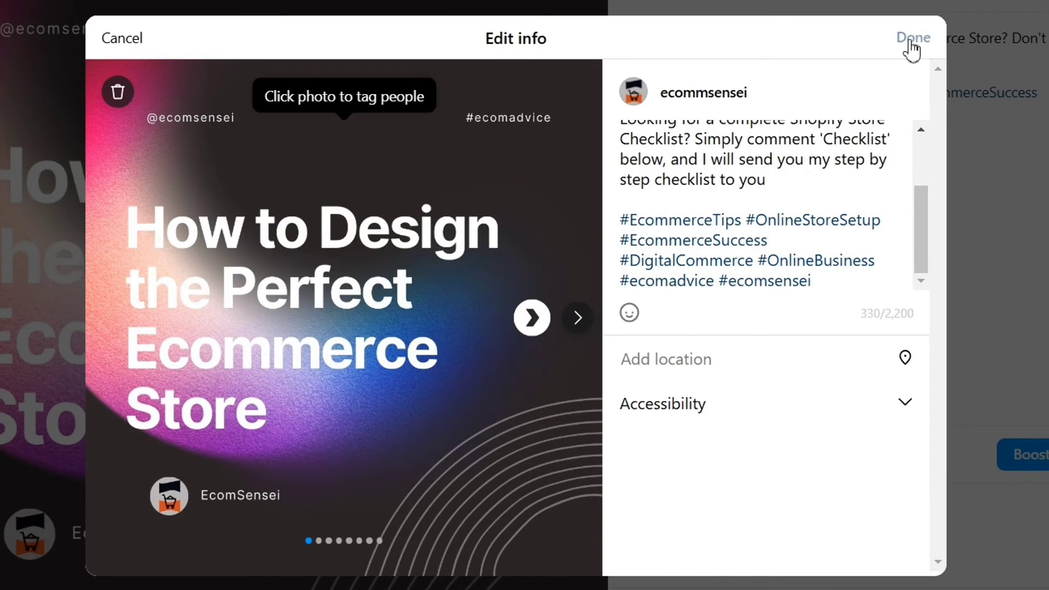
left_click(911, 41)
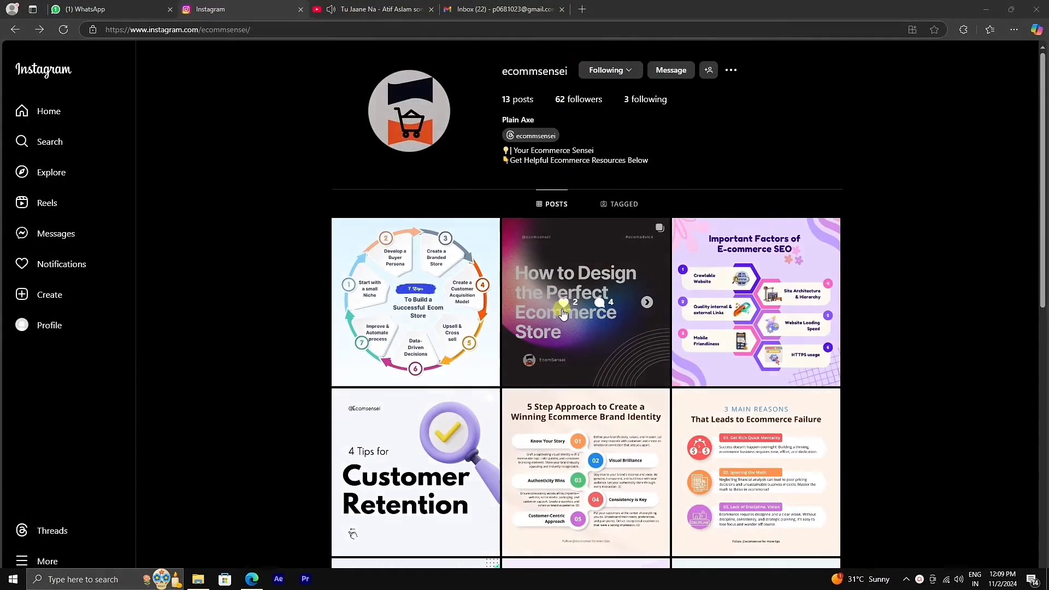
- Check the post's comments, then open the automated DM conversation and its checklist link
left_click(559, 313)
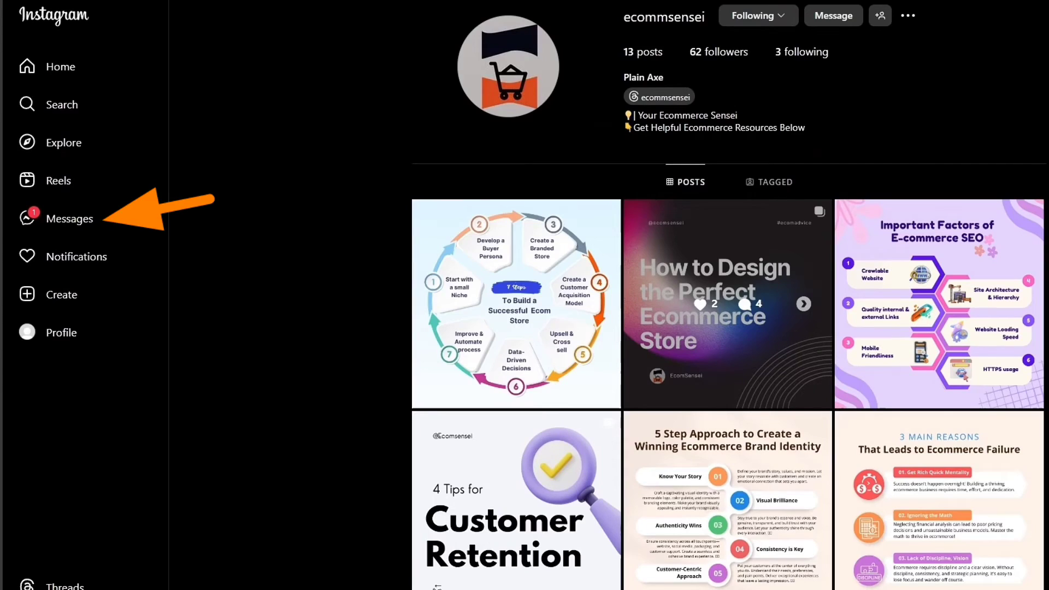
left_click(45, 222)
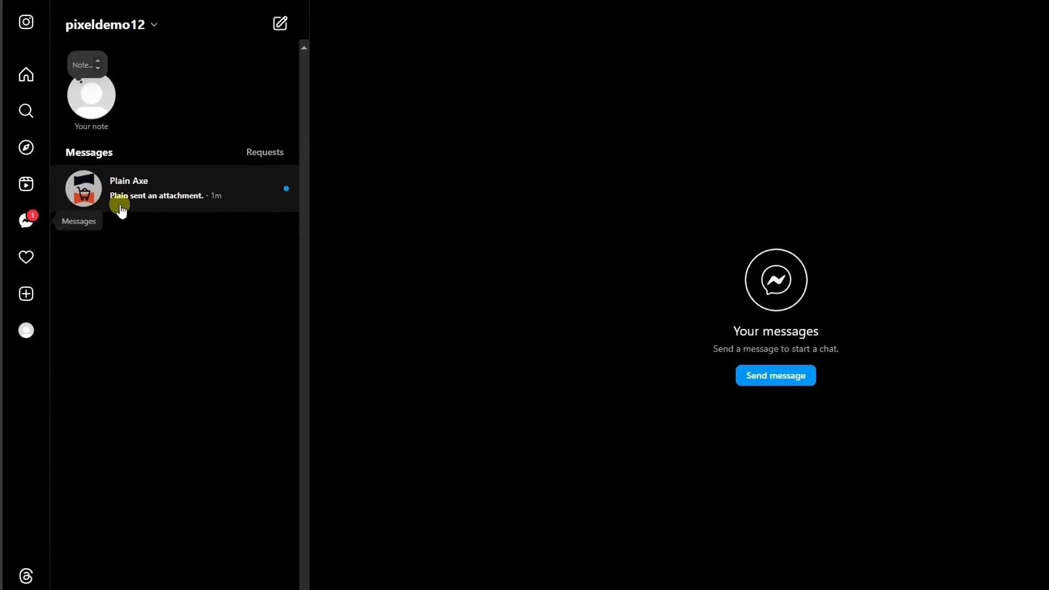
left_click(117, 206)
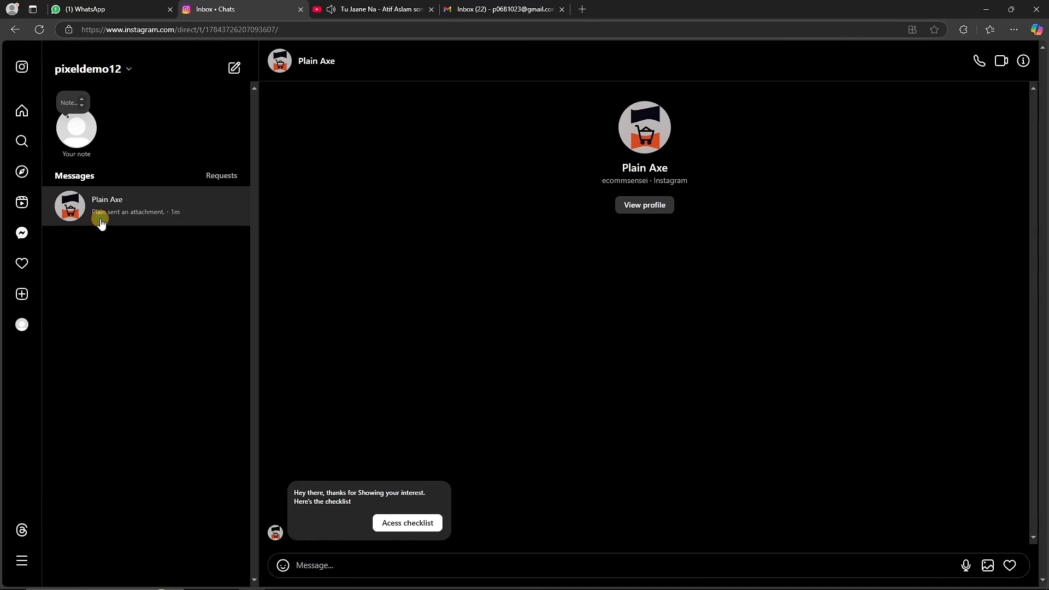
left_click(419, 524)
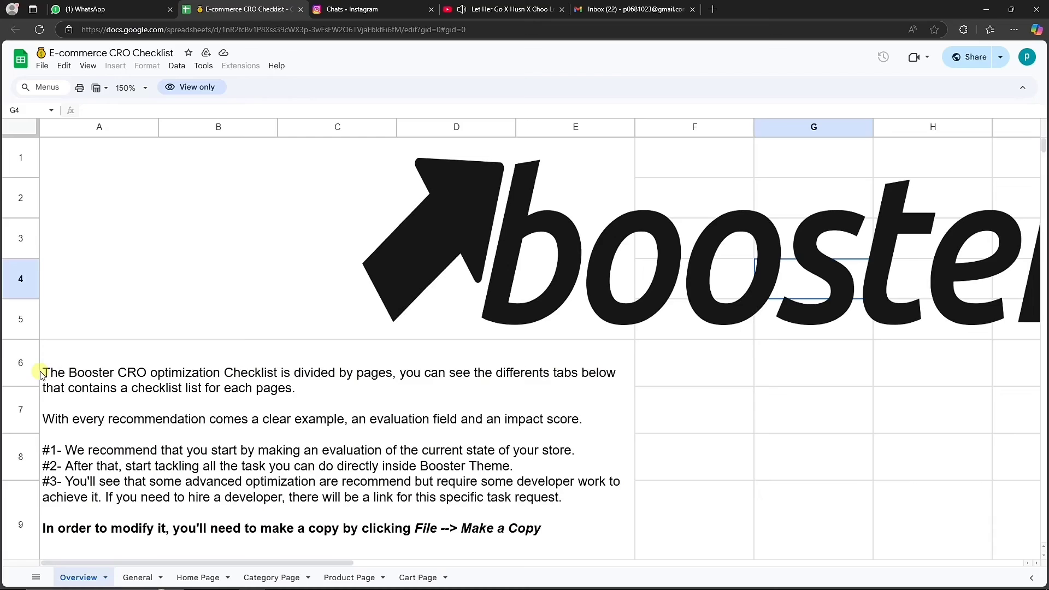
- Review the E-commerce CRO Checklist, then open Manychat's full automation template library
left_click(65, 375)
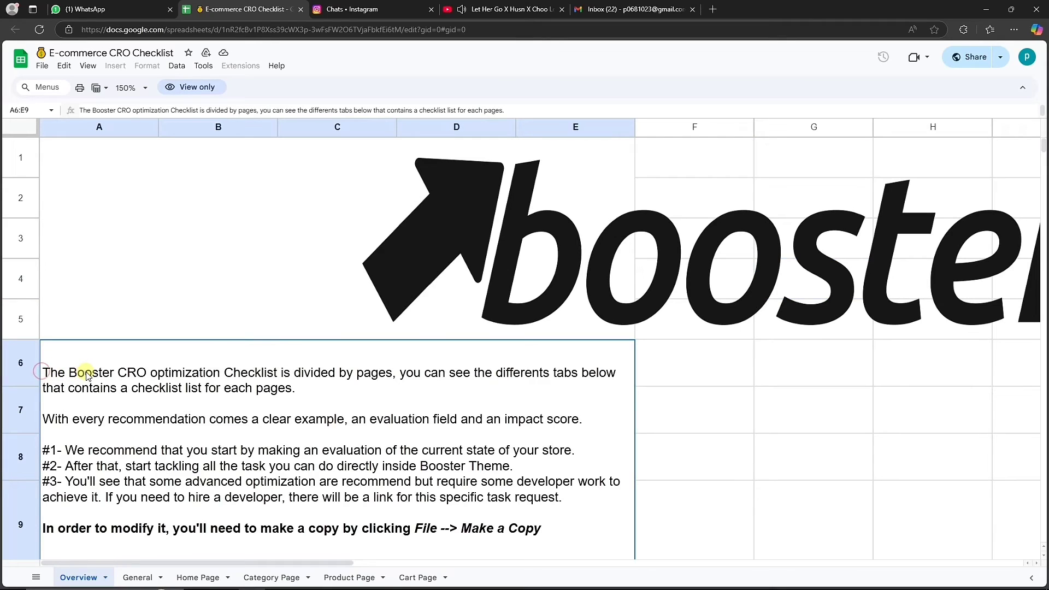
scroll(86, 376, "down", 2)
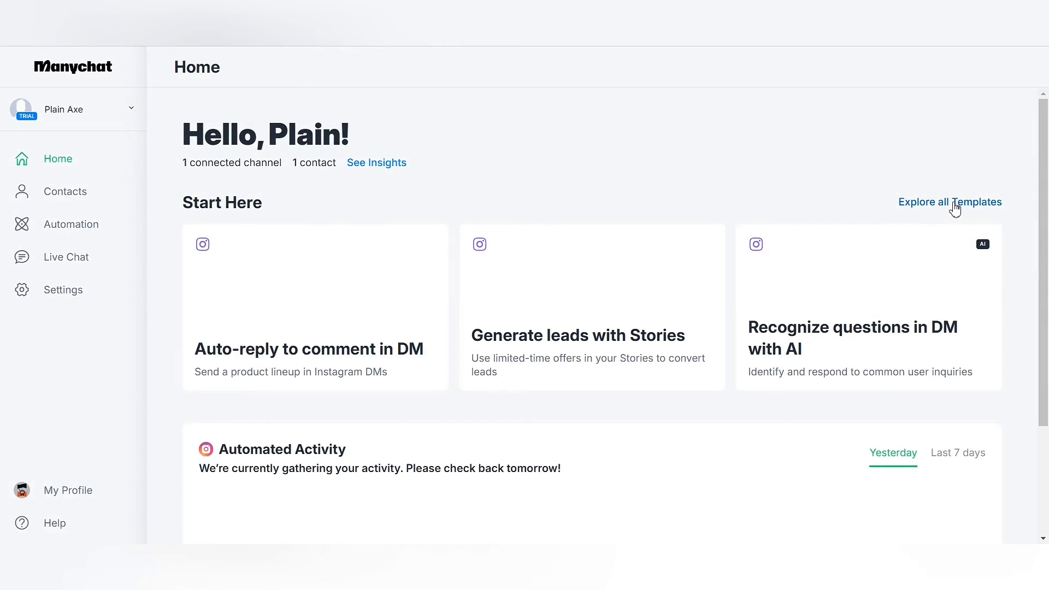
left_click(955, 203)
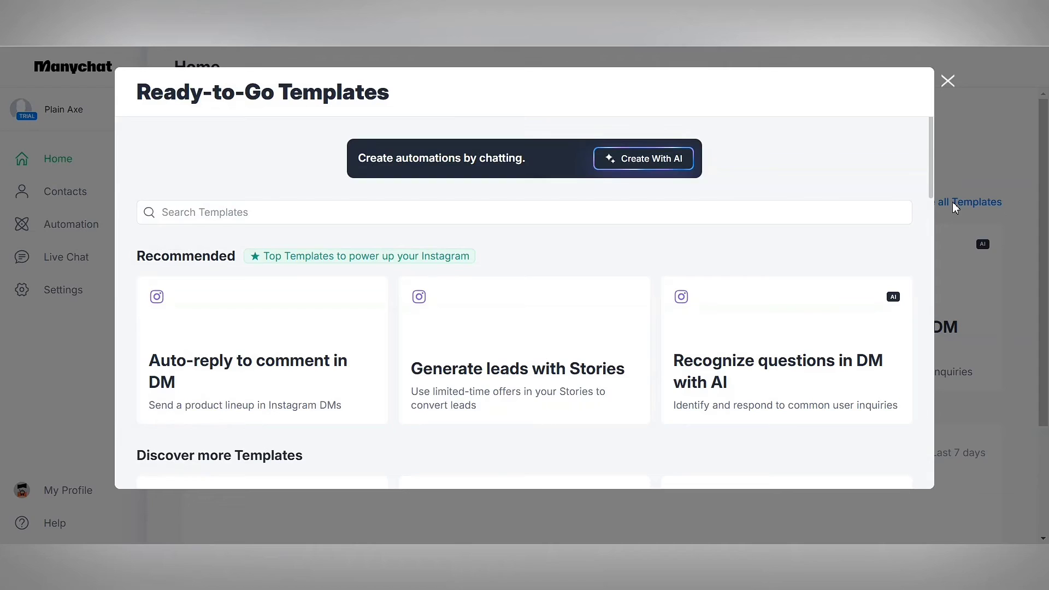
scroll(490, 256, "down", 15)
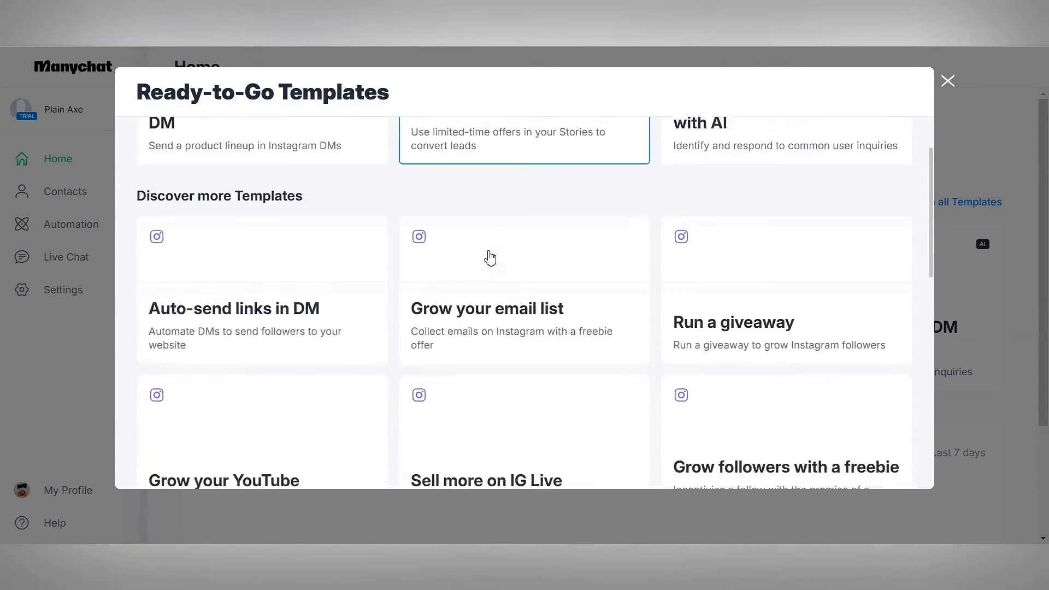
scroll(490, 257, "up", 5)
scroll(490, 257, "up", 10)
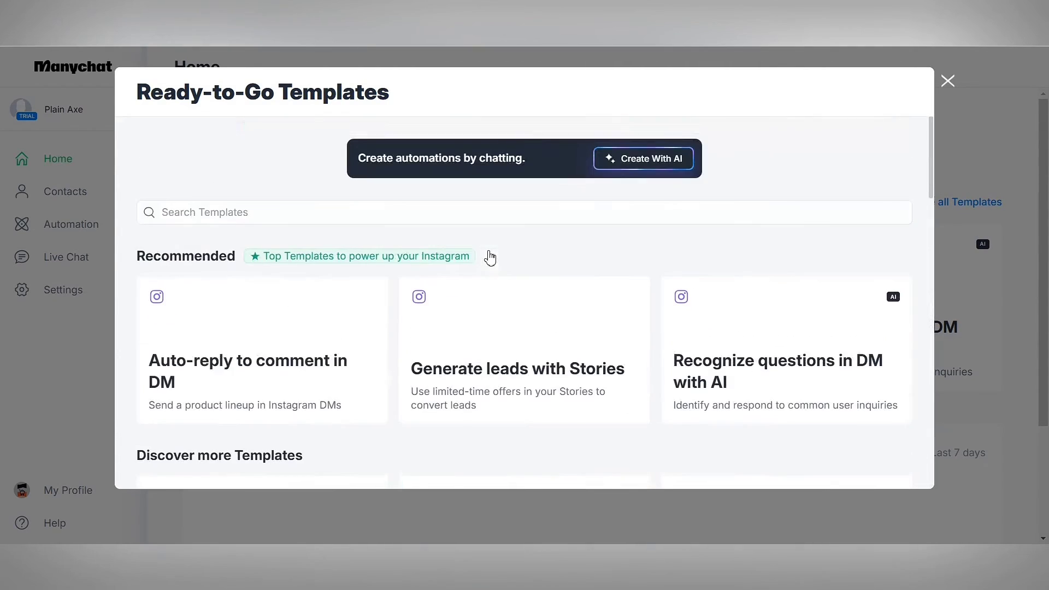
scroll(490, 257, "down", 2)
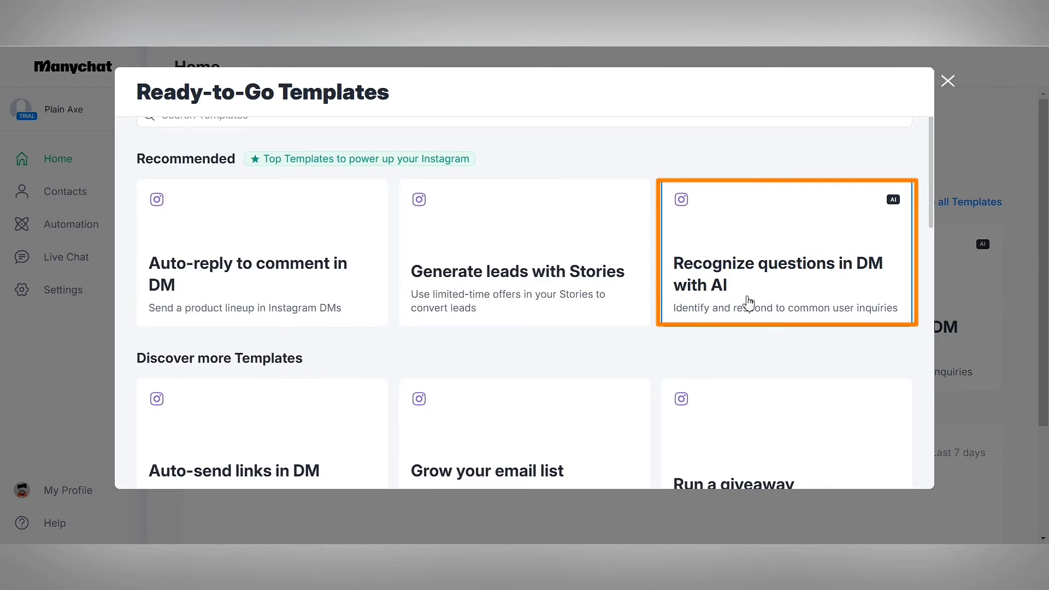
scroll(733, 308, "down", 3)
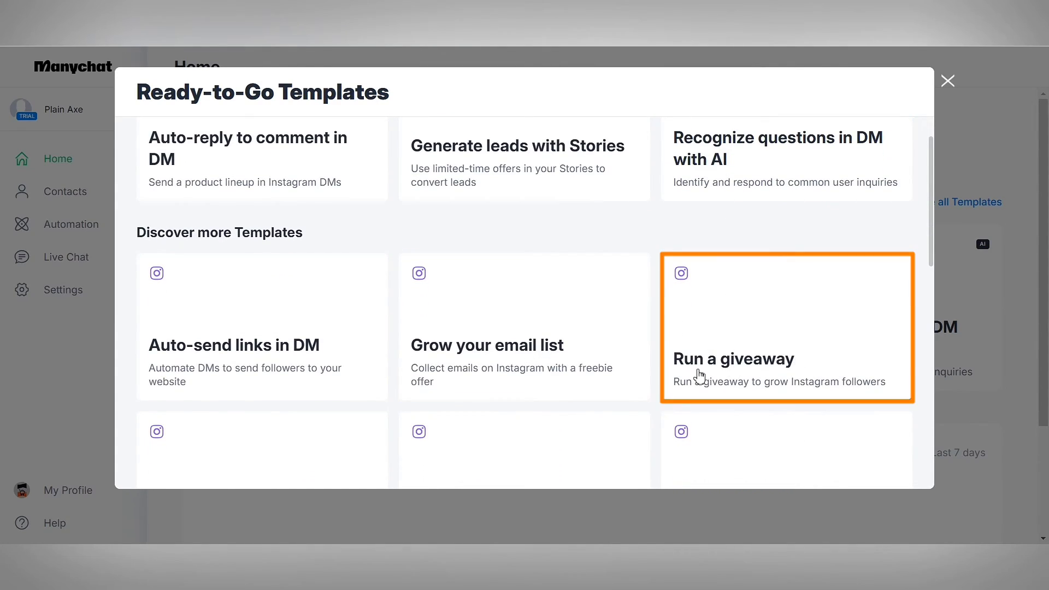
scroll(316, 367, "down", 4)
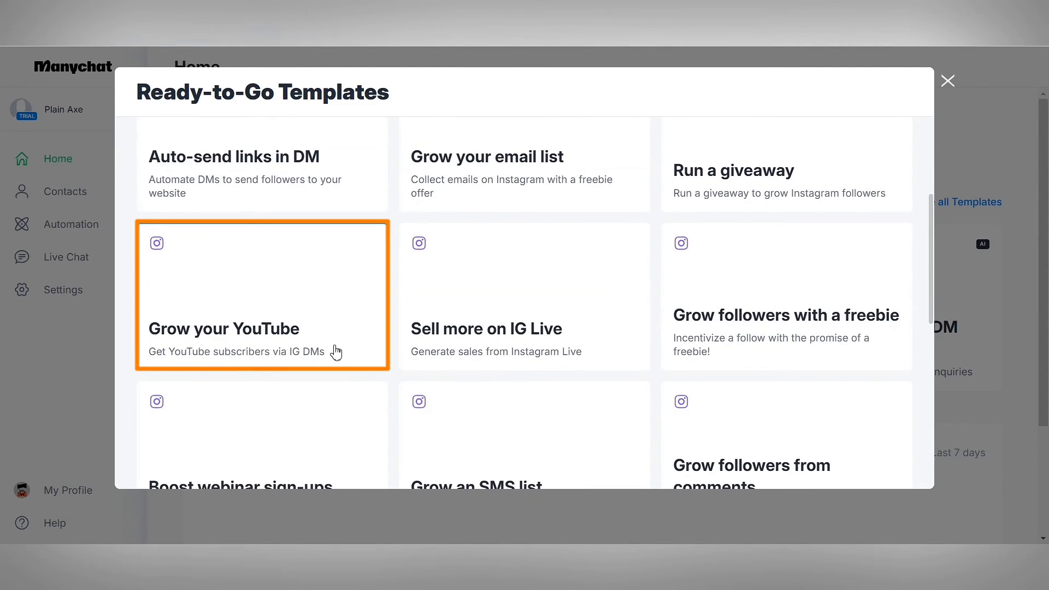
scroll(496, 402, "down", 3)
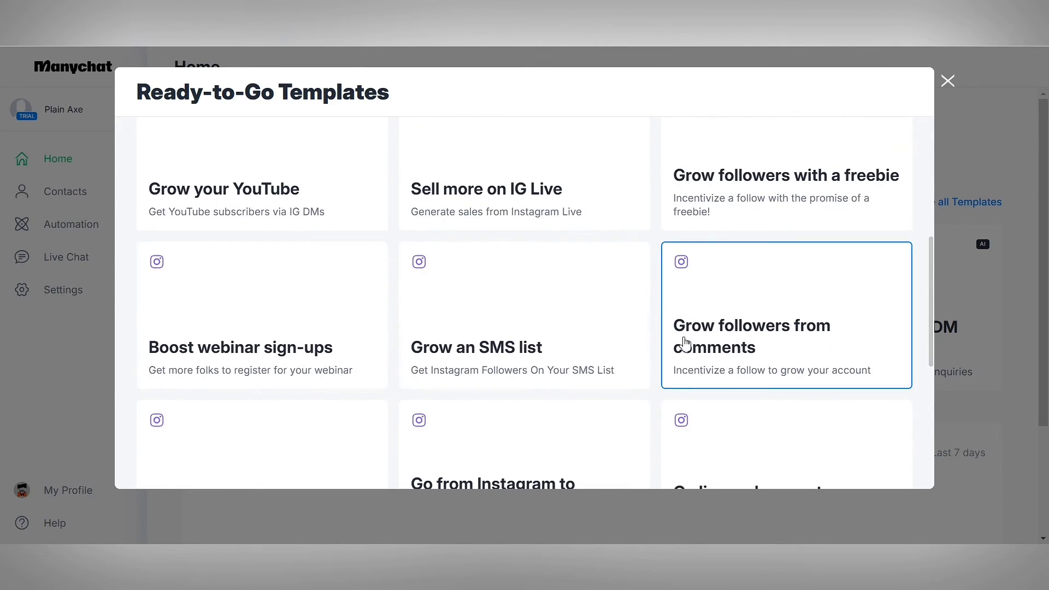
scroll(483, 348, "down", 4)
scroll(382, 366, "down", 5)
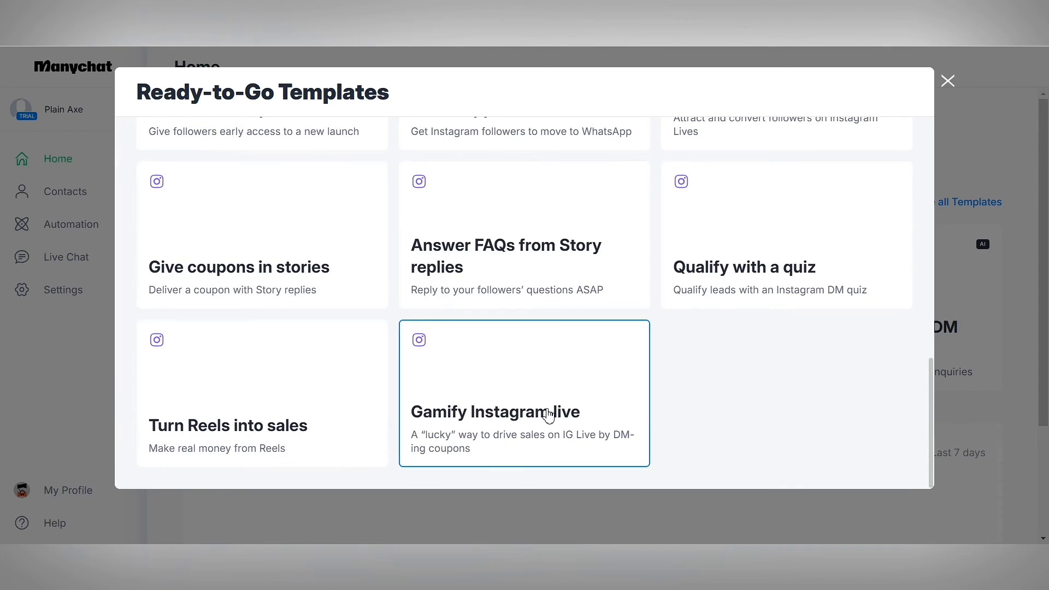
scroll(546, 414, "up", 10)
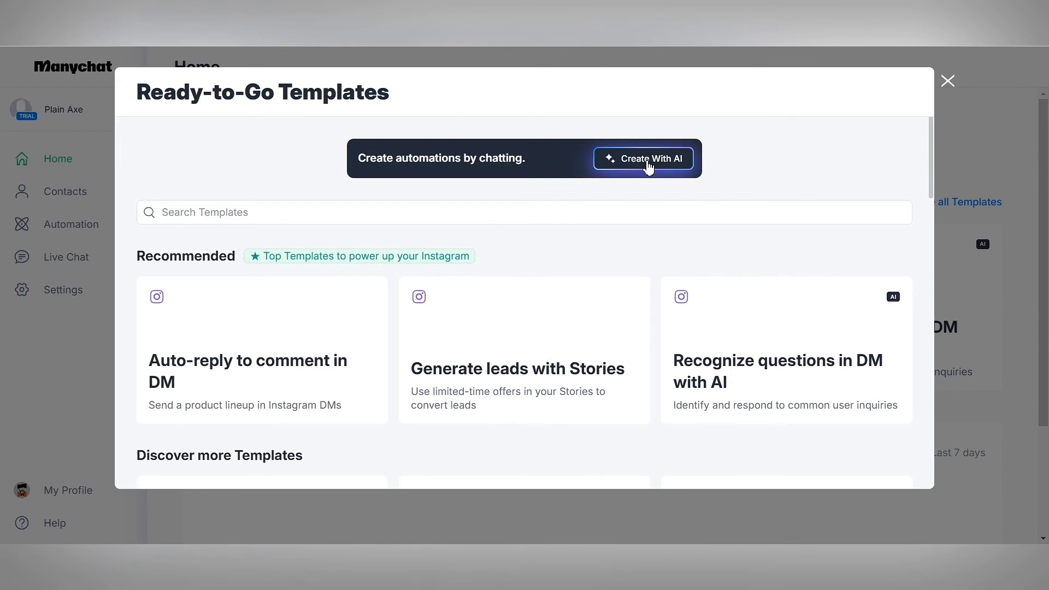
- Describe the ecommerce agency to Manychat's AI builder and reply 'Yes, I want to get more leads'
left_click(649, 166)
type("I am running an ecommerce agency, and we want to get some ecommerce clients for store design and maintainance service")
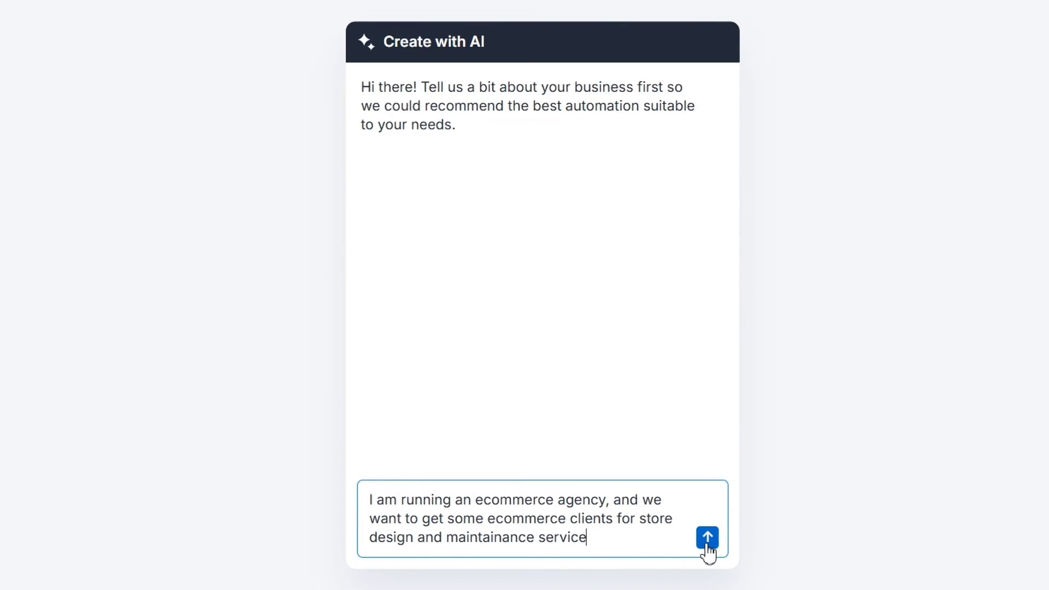
left_click(707, 546)
type("Yes, I want to get more leads")
key("Return")
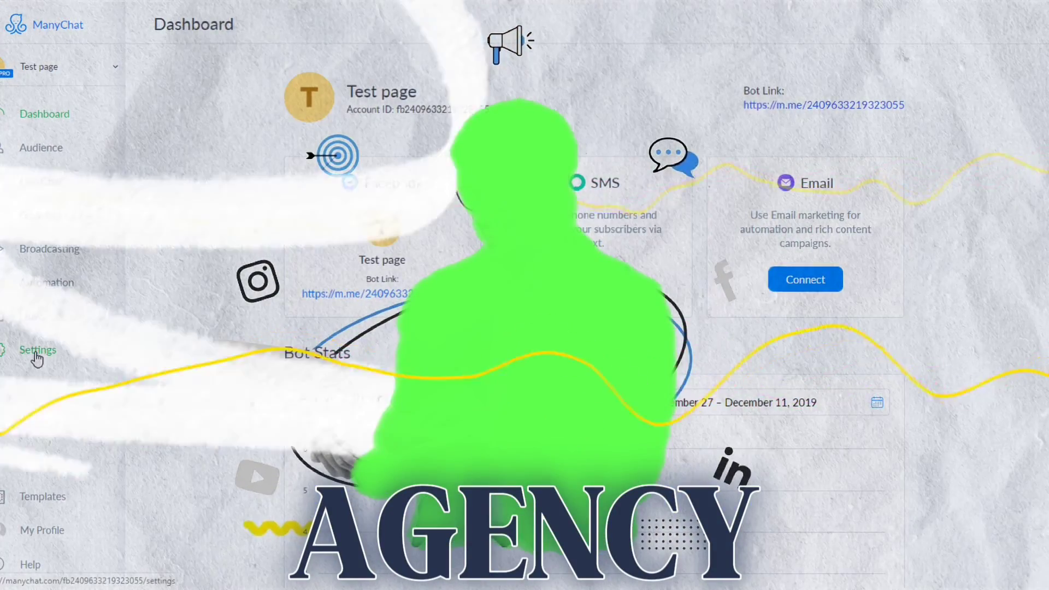
left_click(36, 354)
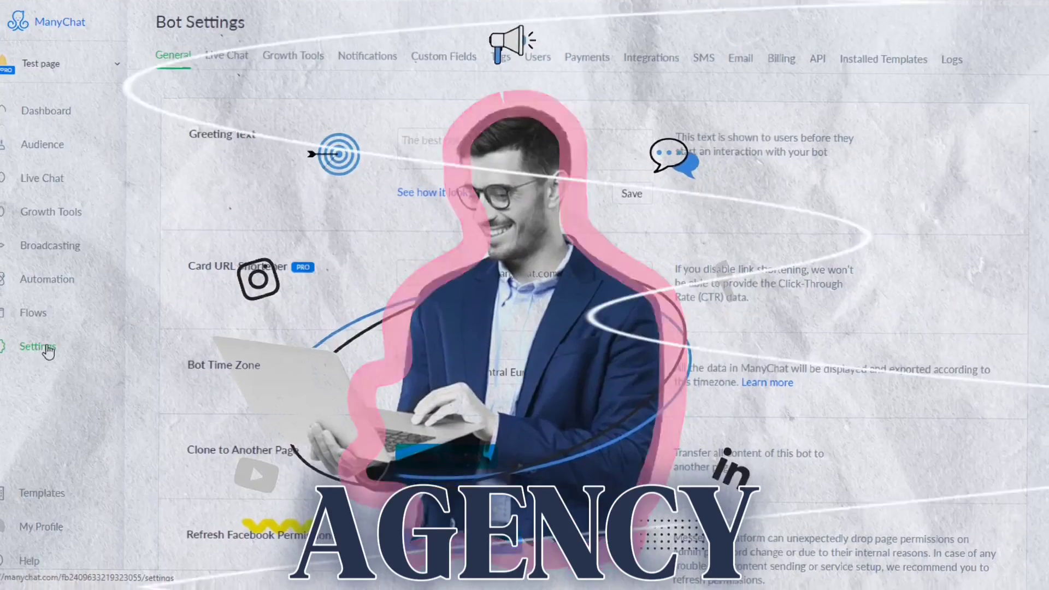